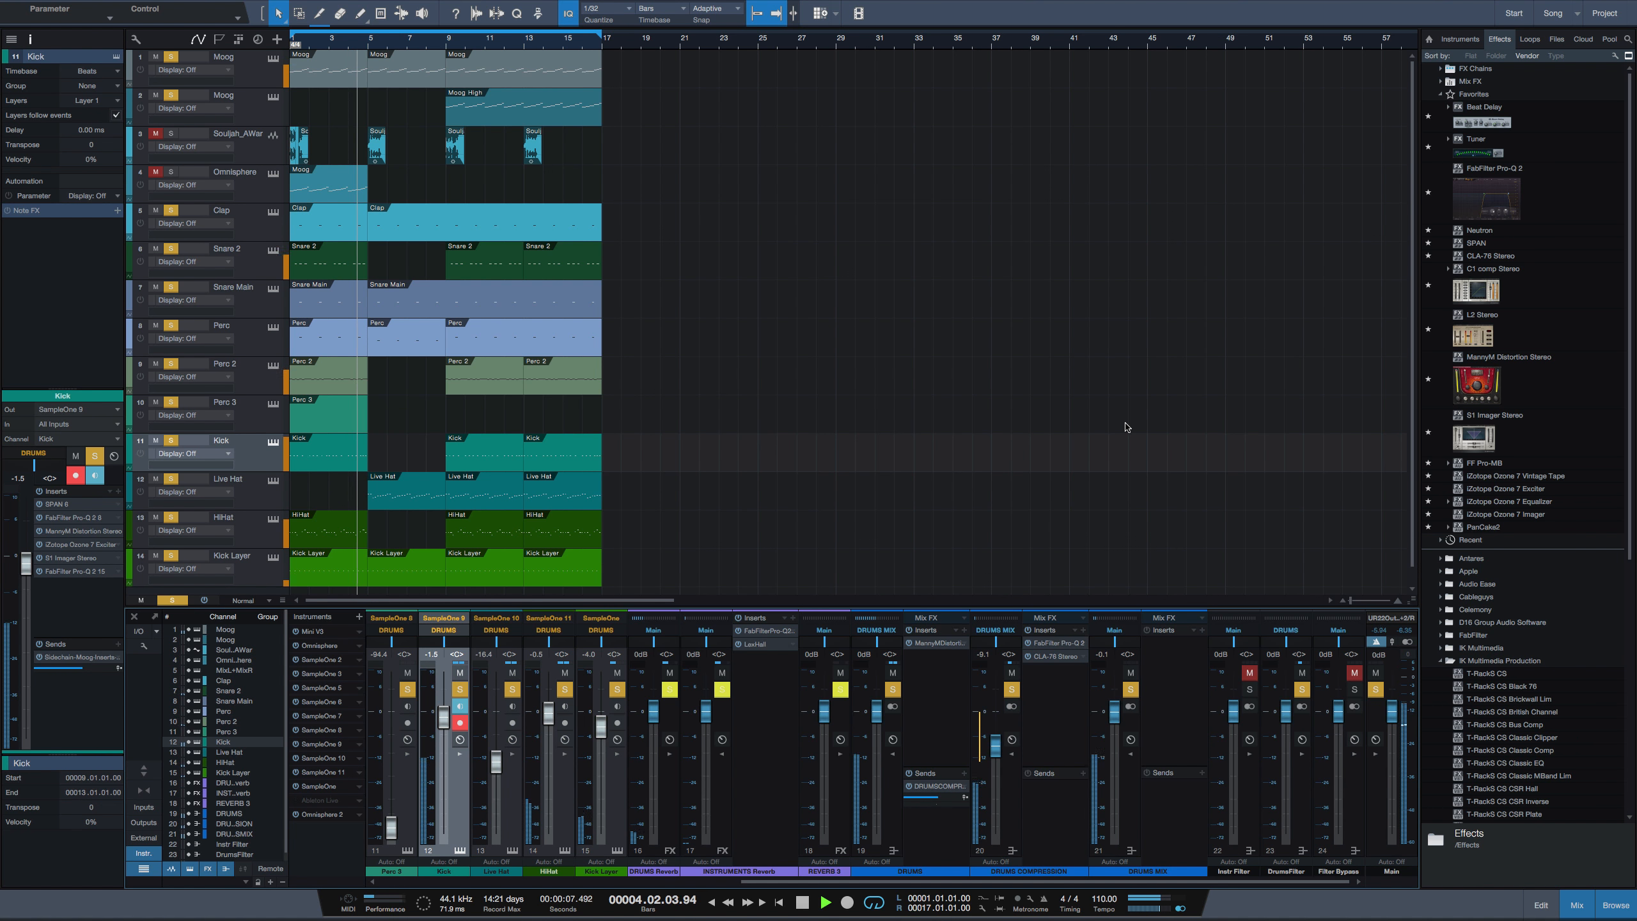
Play the arrangement from the start to audition the drums, and save the song.
{"action": "key", "text": "space"}
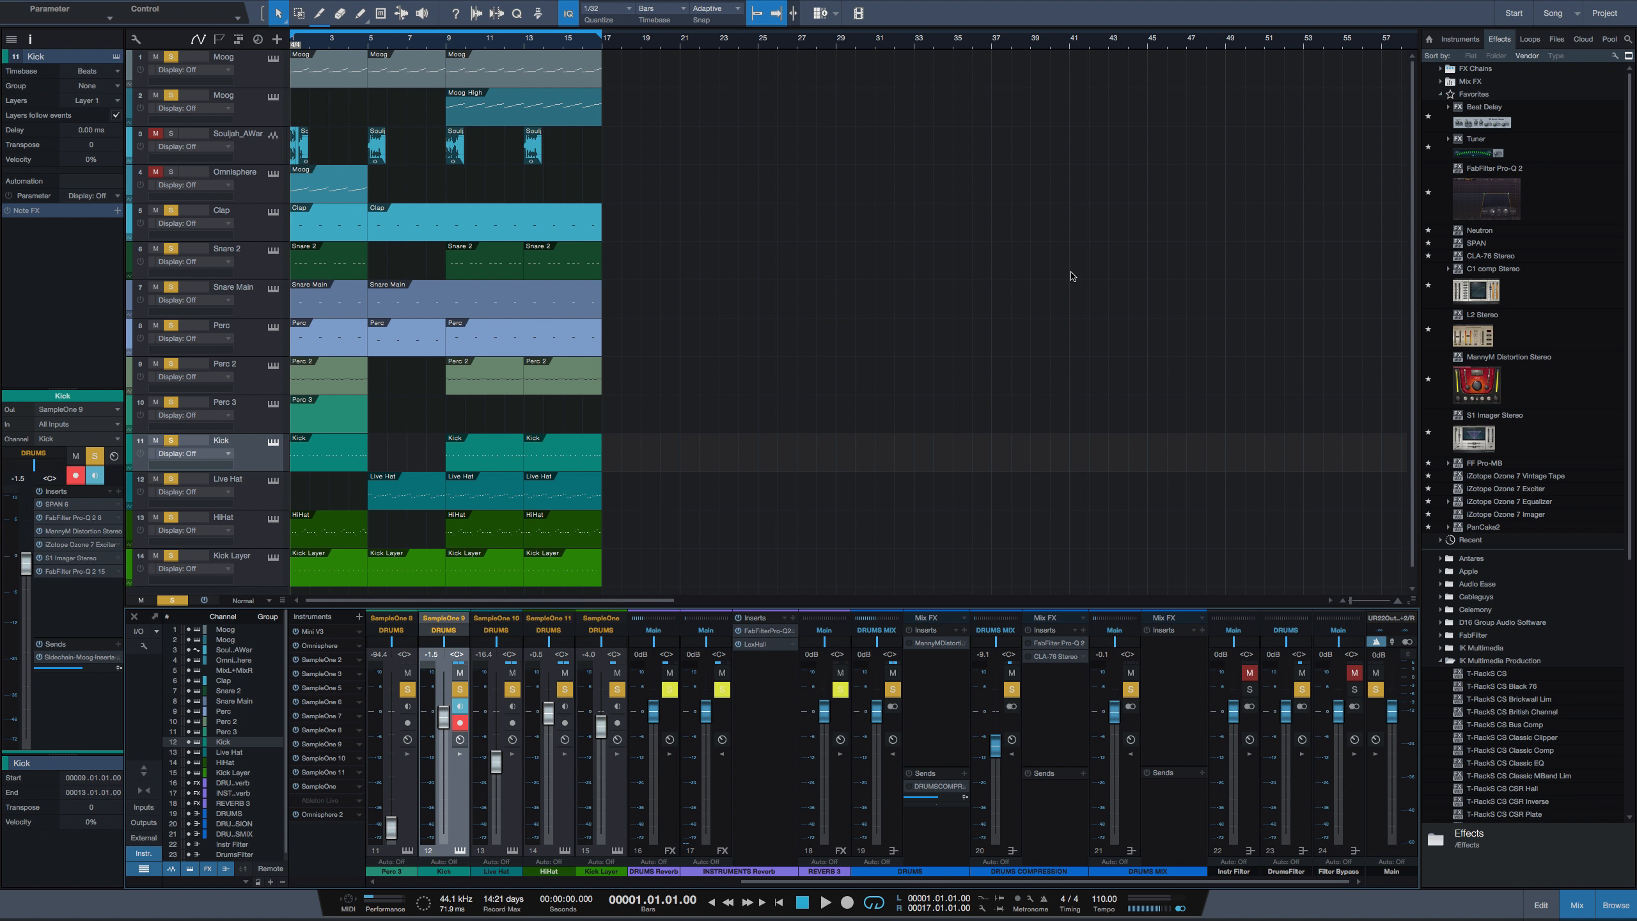
{"action": "key", "text": "space"}
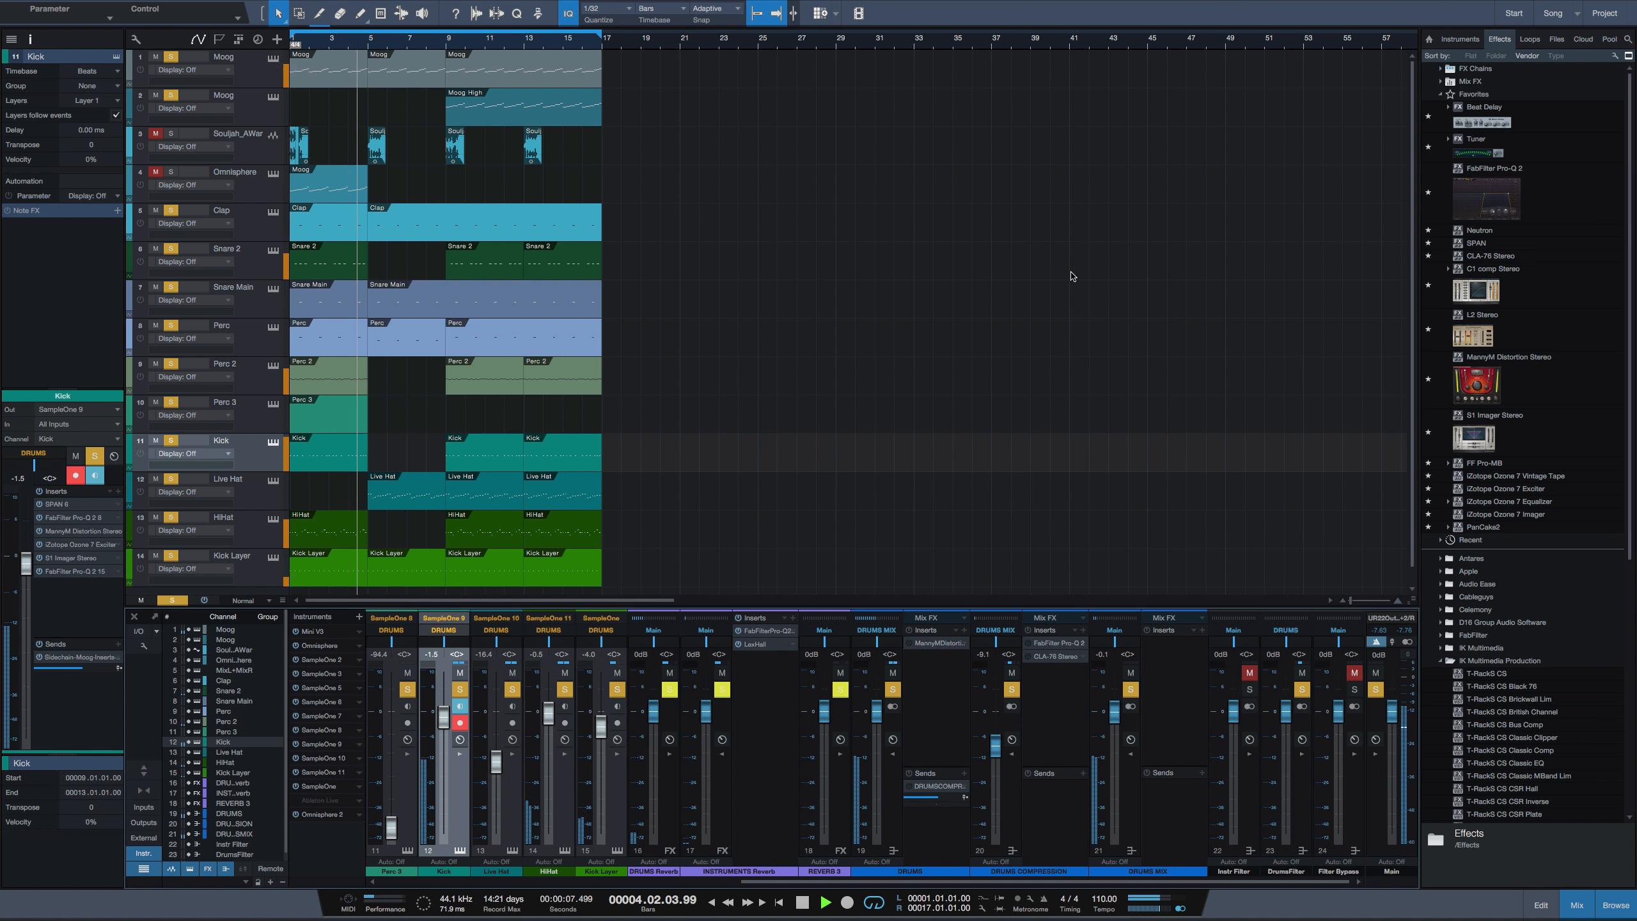
{"action": "key", "text": "space"}
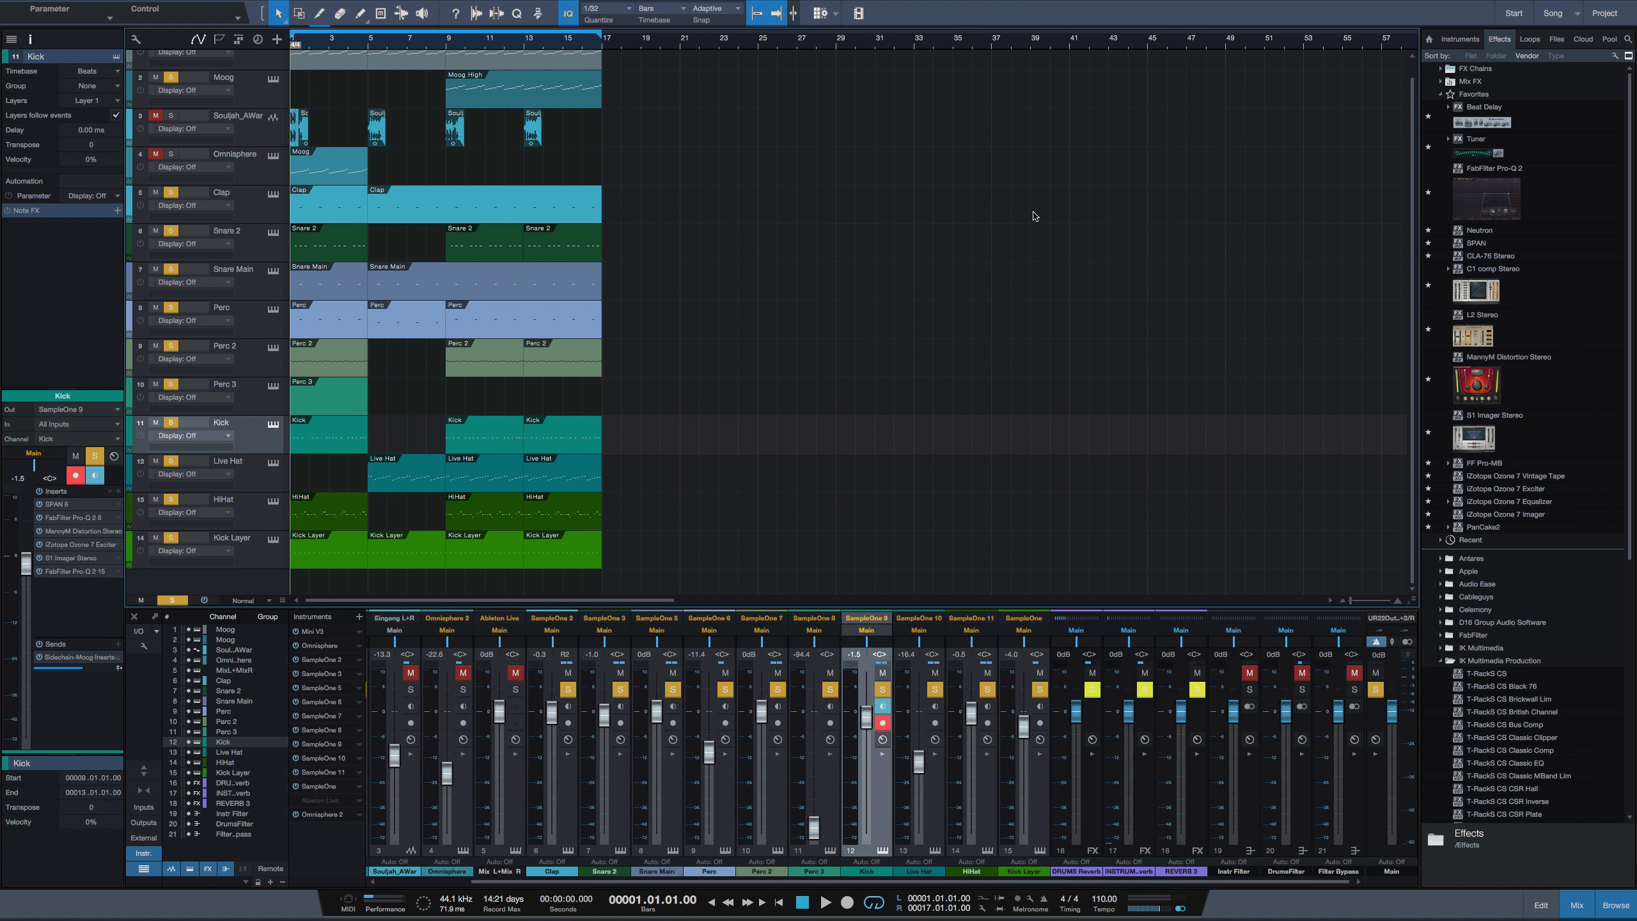
{"action": "key", "text": "super+s"}
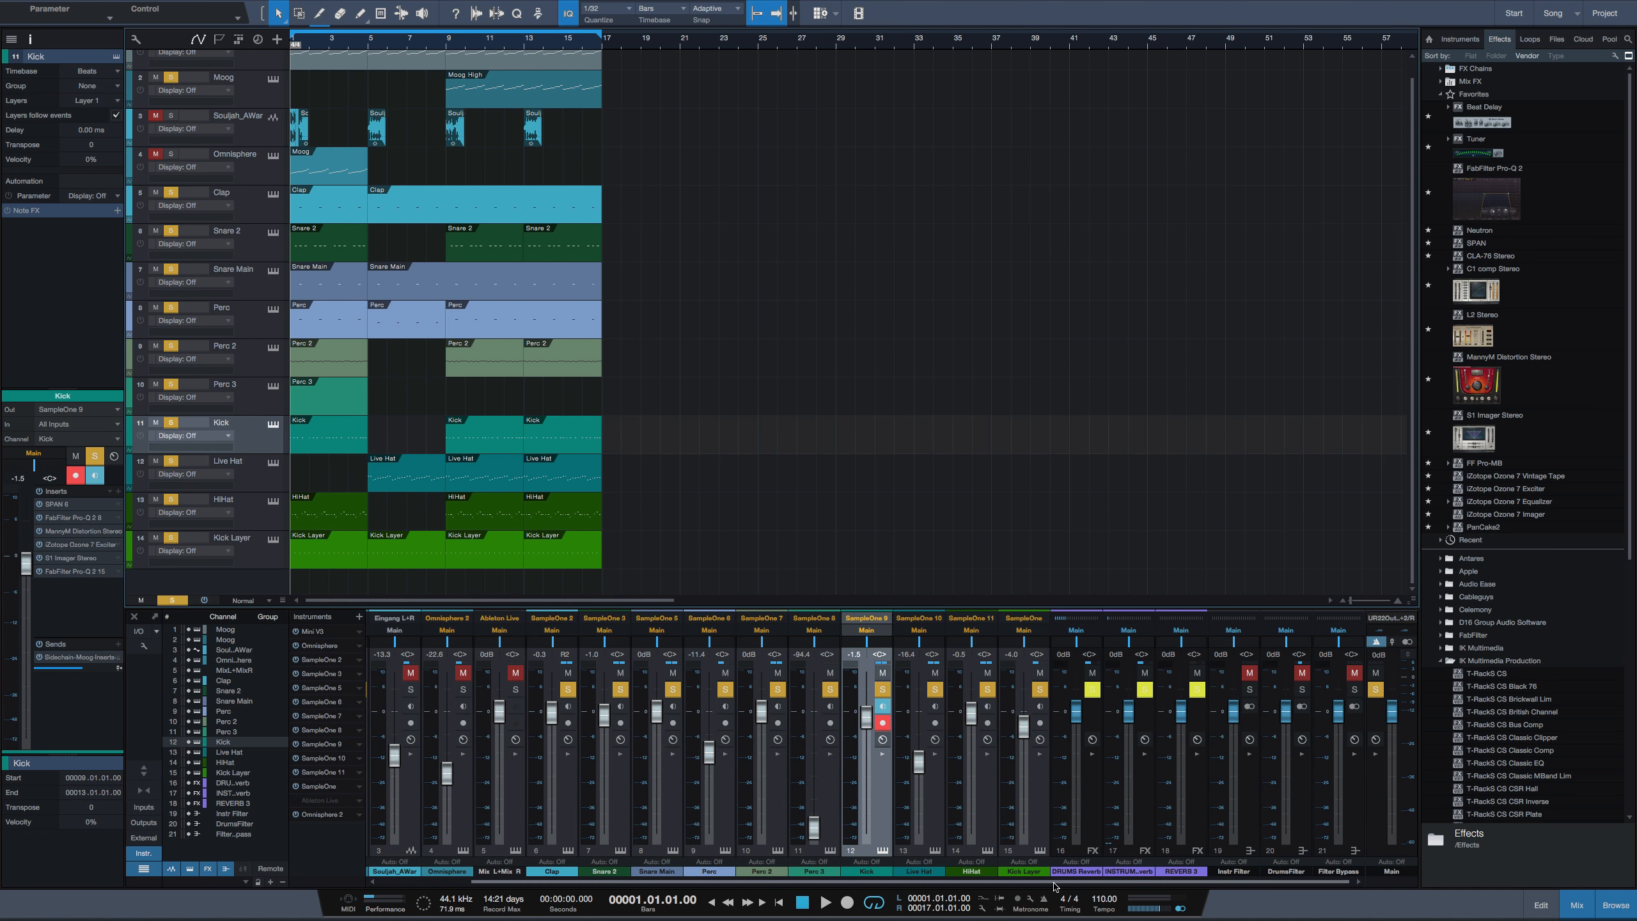
Add three new bus channels to the mixer.
{"action": "right_click", "coordinate": [1247, 803]}
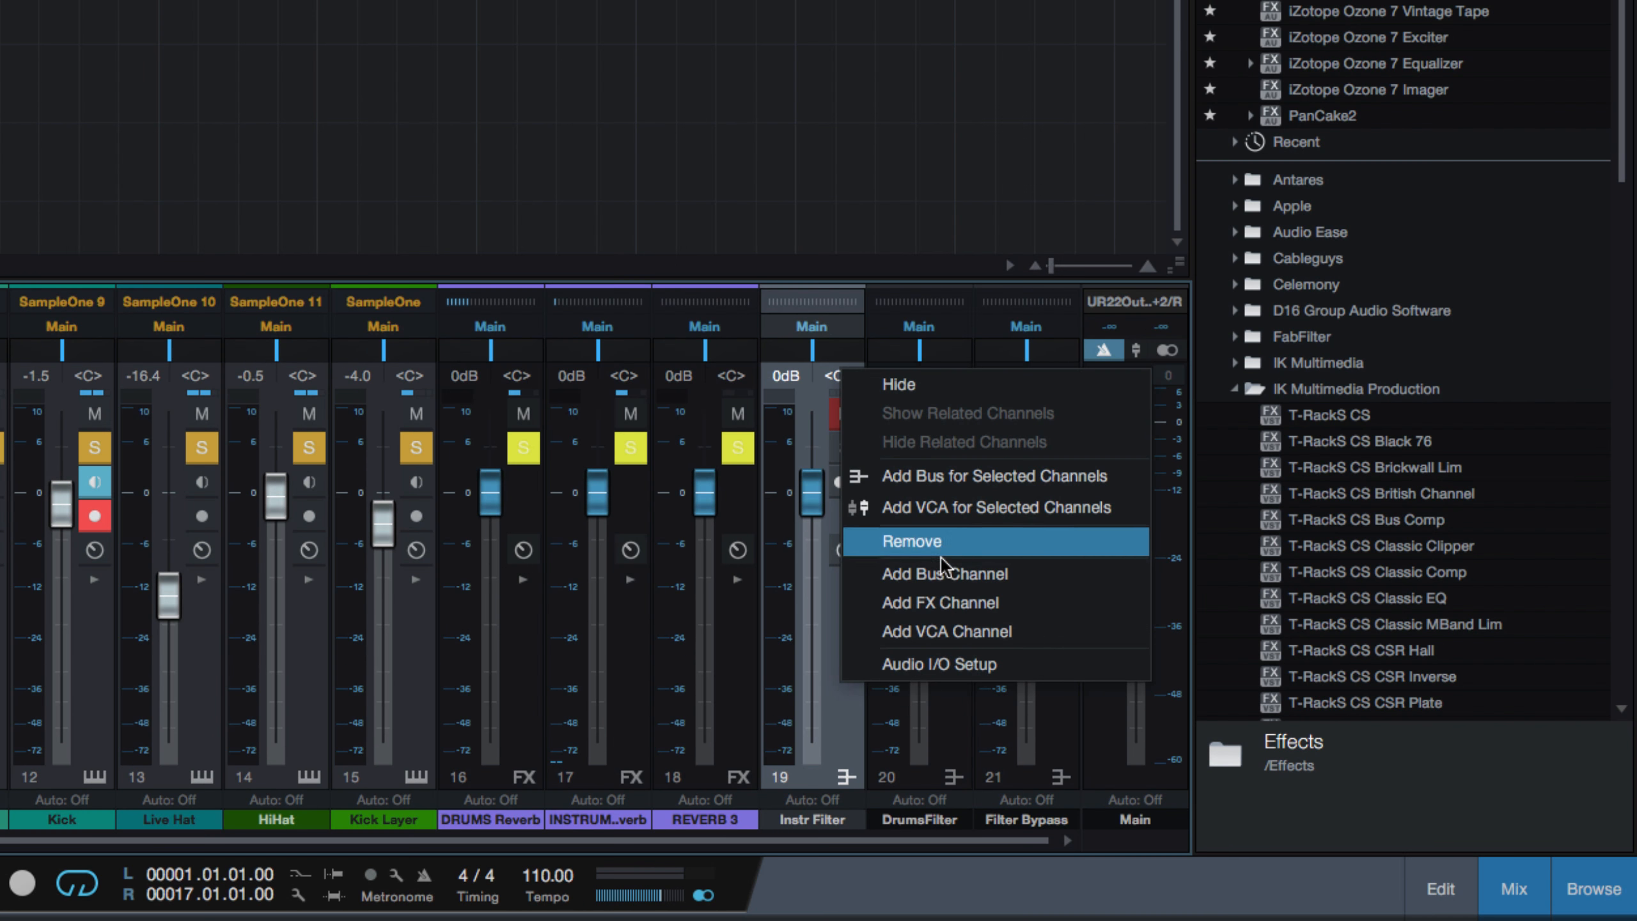
{"action": "left_click", "coordinate": [954, 605]}
{"action": "right_click", "coordinate": [929, 620]}
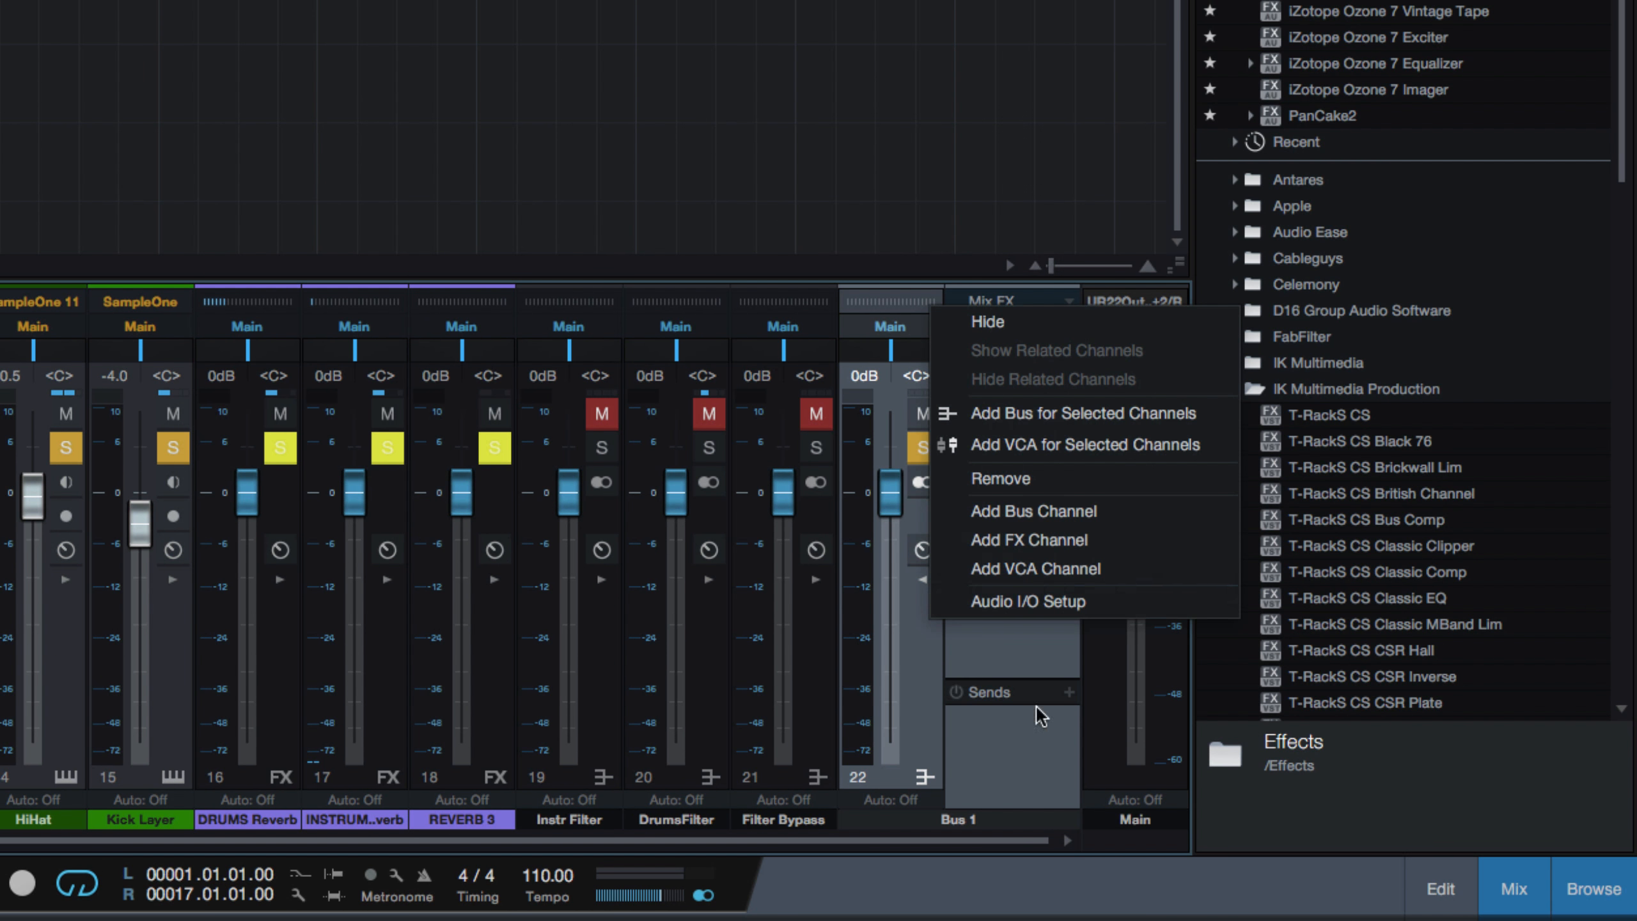
{"action": "left_click", "coordinate": [1038, 513]}
{"action": "right_click", "coordinate": [927, 778]}
{"action": "left_click", "coordinate": [999, 535]}
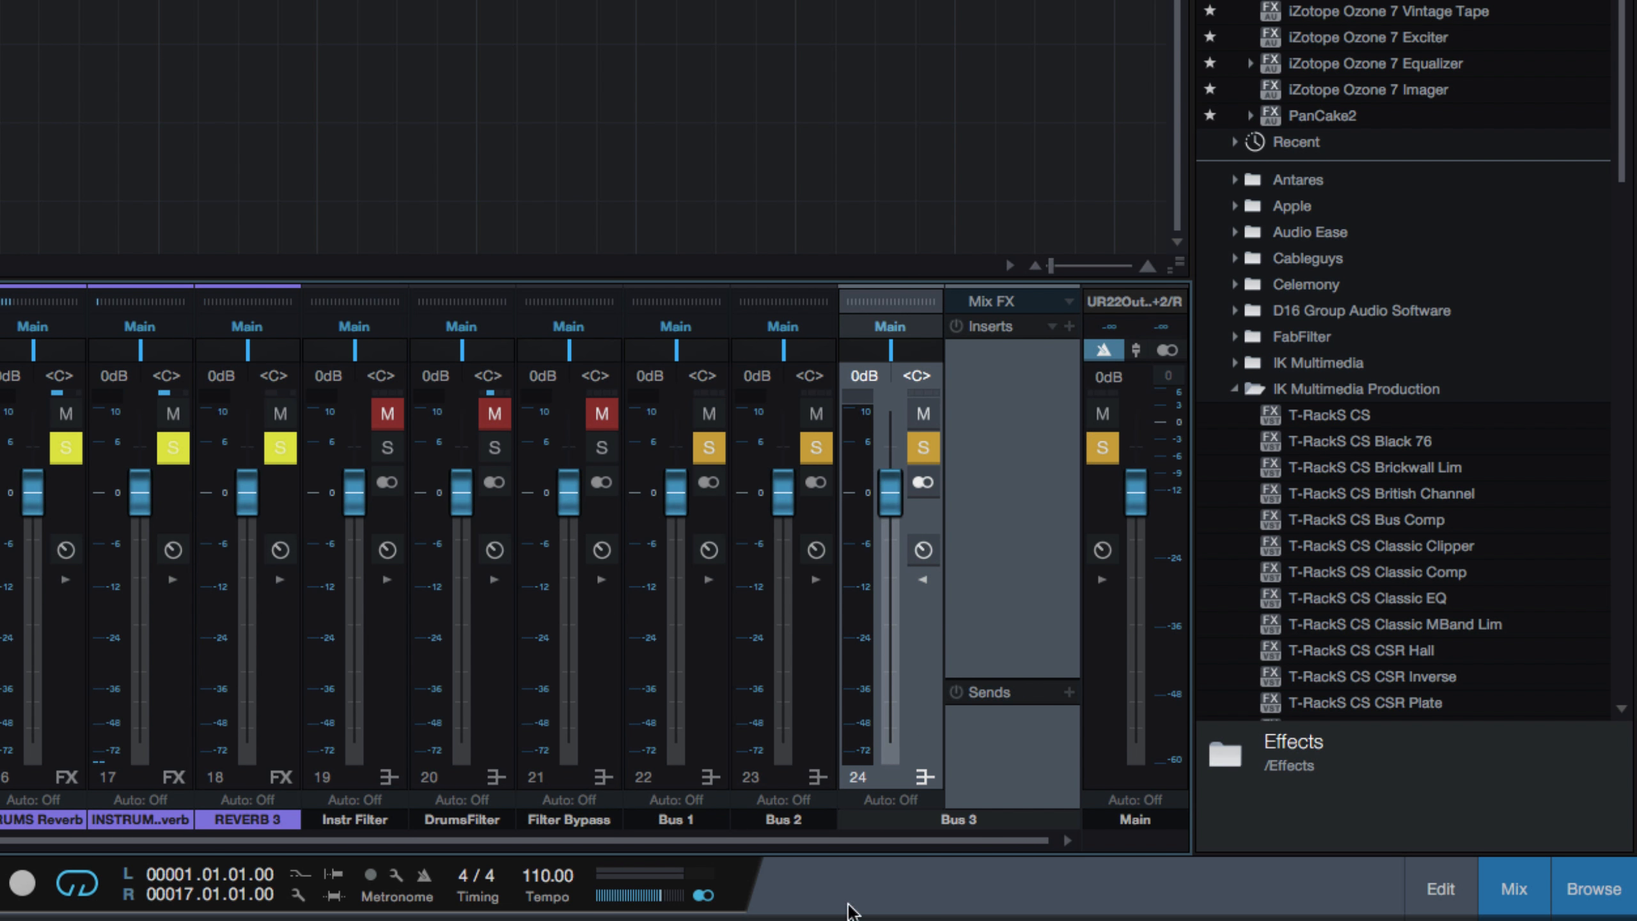
Rename the Bus 1 channel as DRUMS.
{"action": "left_click", "coordinate": [687, 825]}
{"action": "left_click", "coordinate": [687, 824]}
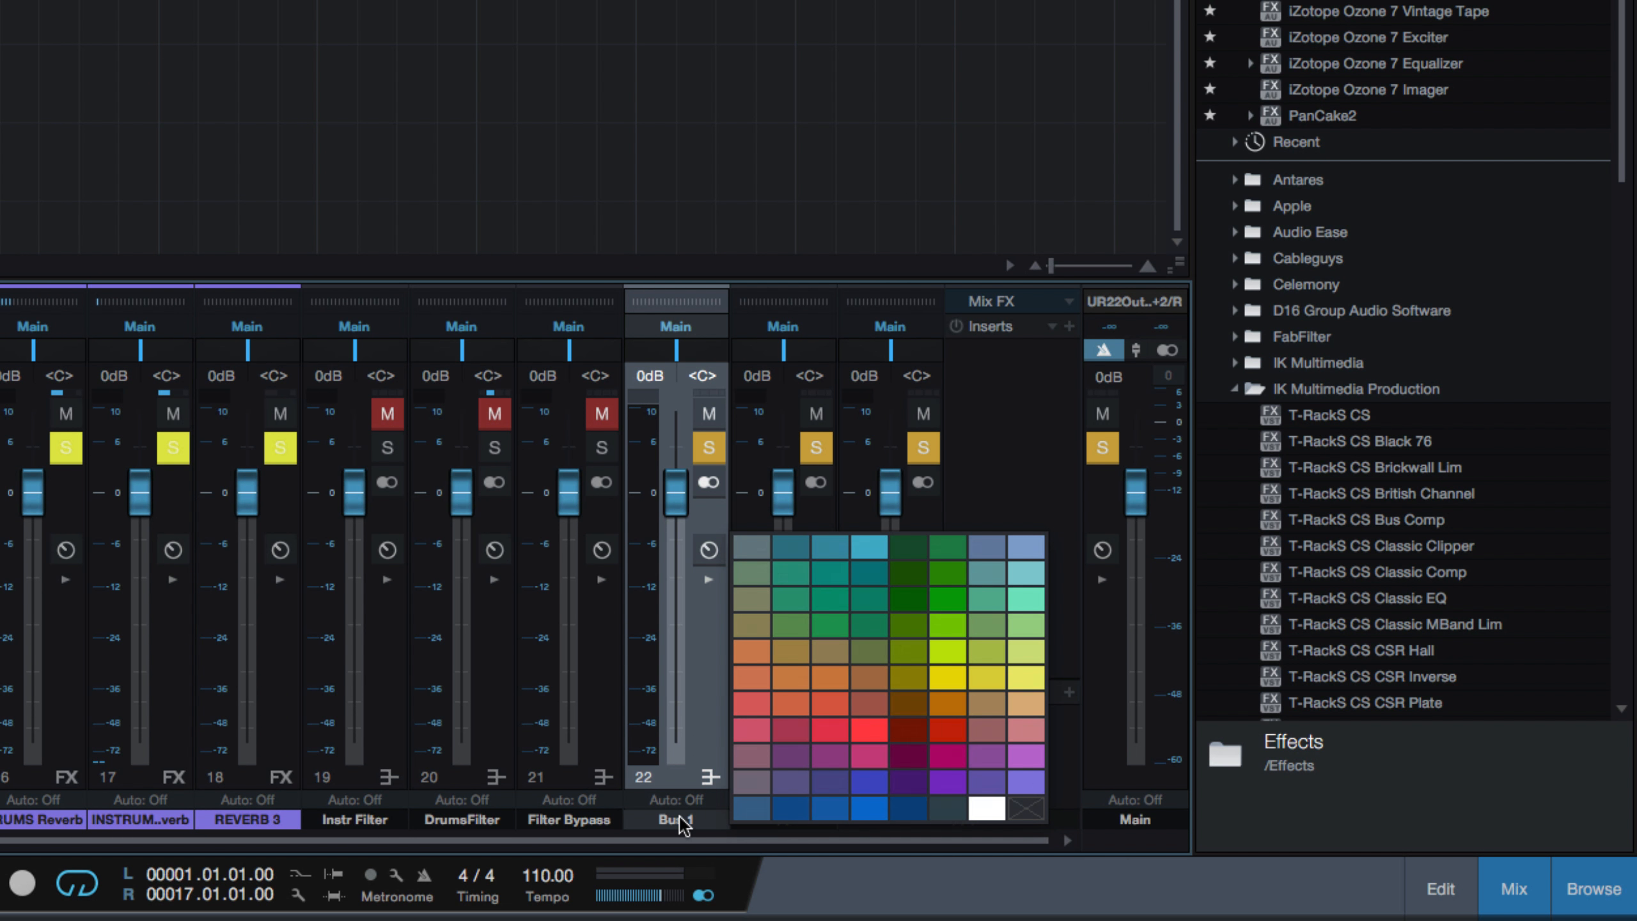
{"action": "left_click", "coordinate": [680, 822]}
{"action": "left_click", "coordinate": [680, 822]}
{"action": "double_click", "coordinate": [675, 821]}
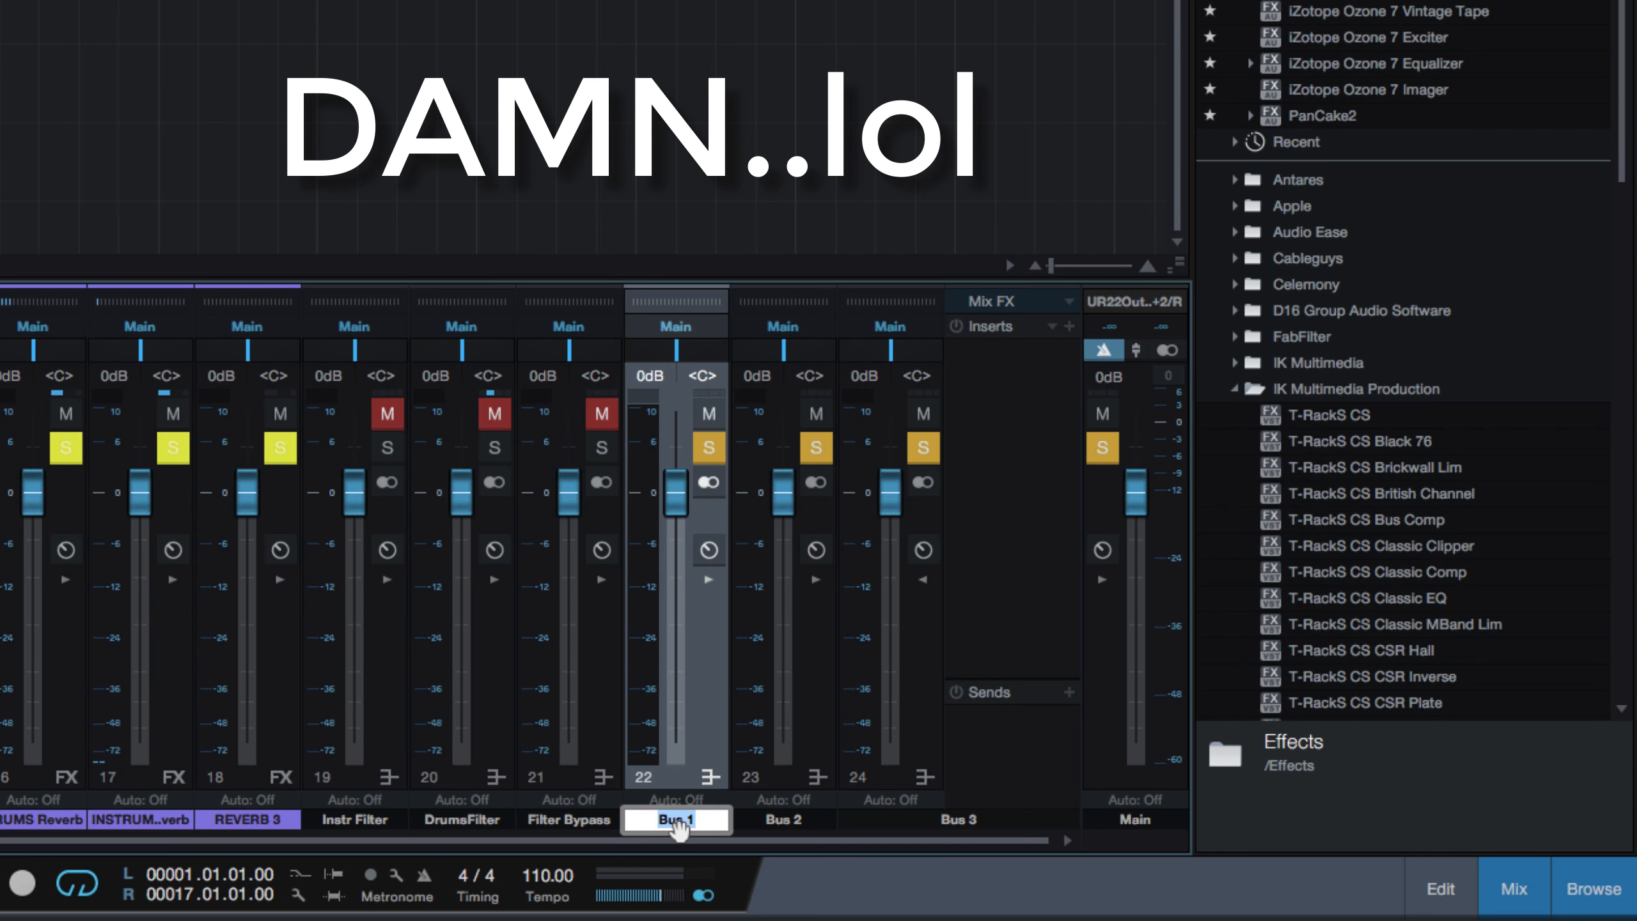
{"action": "type", "text": "DRUMS"}
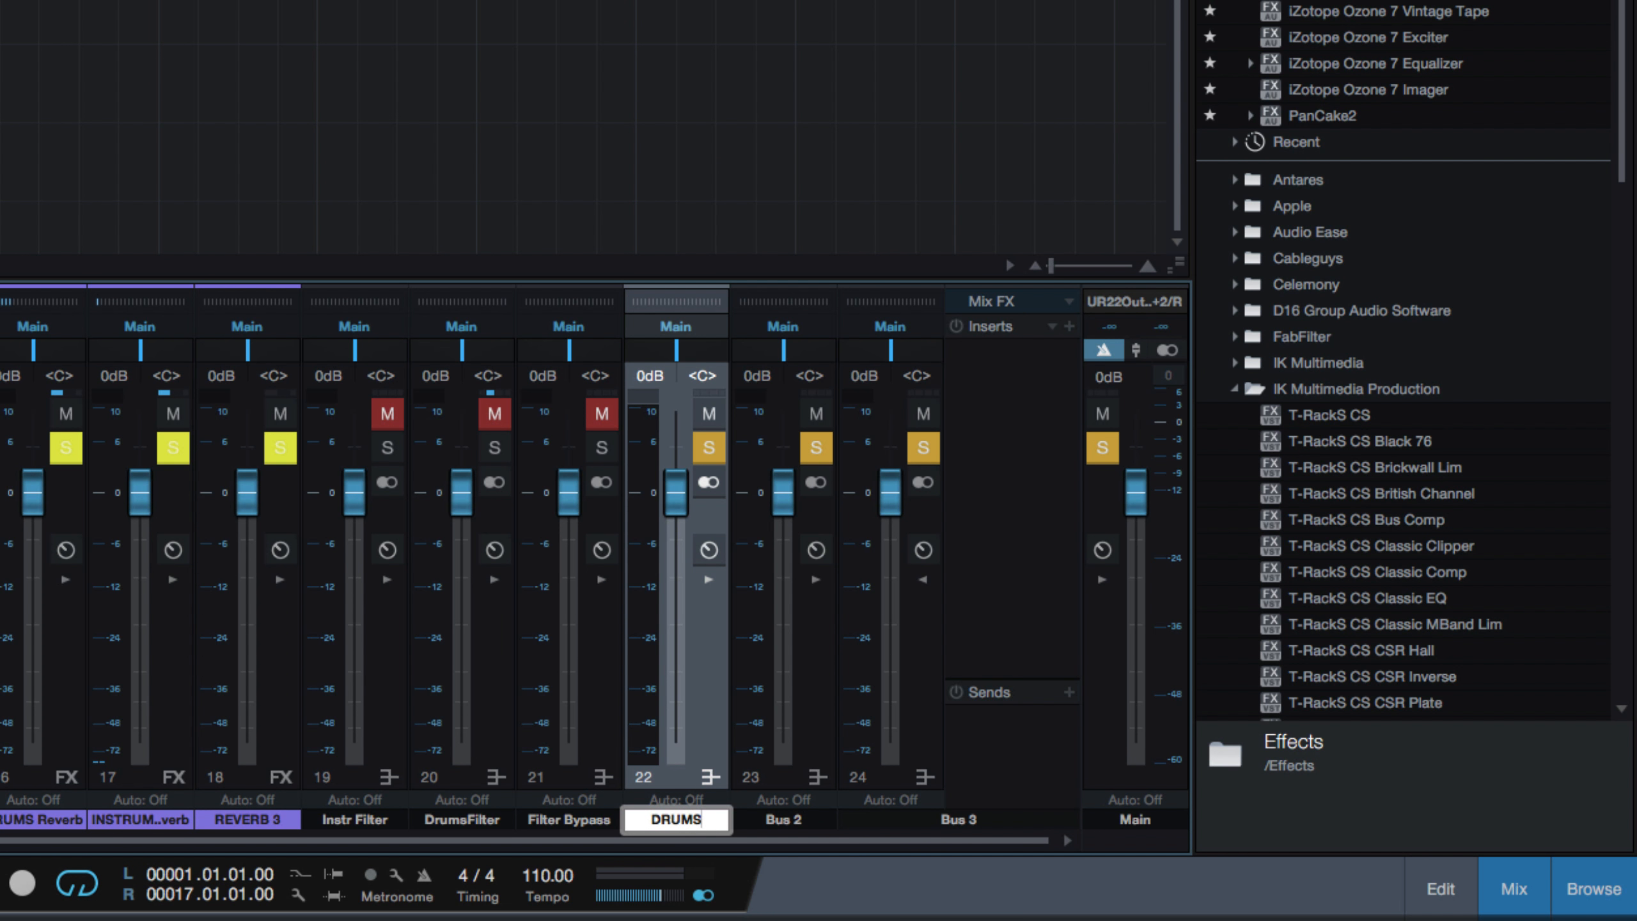
{"action": "key", "text": "Return"}
Rename Bus 2 as DRUMS COMPRESSION and Bus 3 as DRUMS MIX.
{"action": "double_click", "coordinate": [801, 822]}
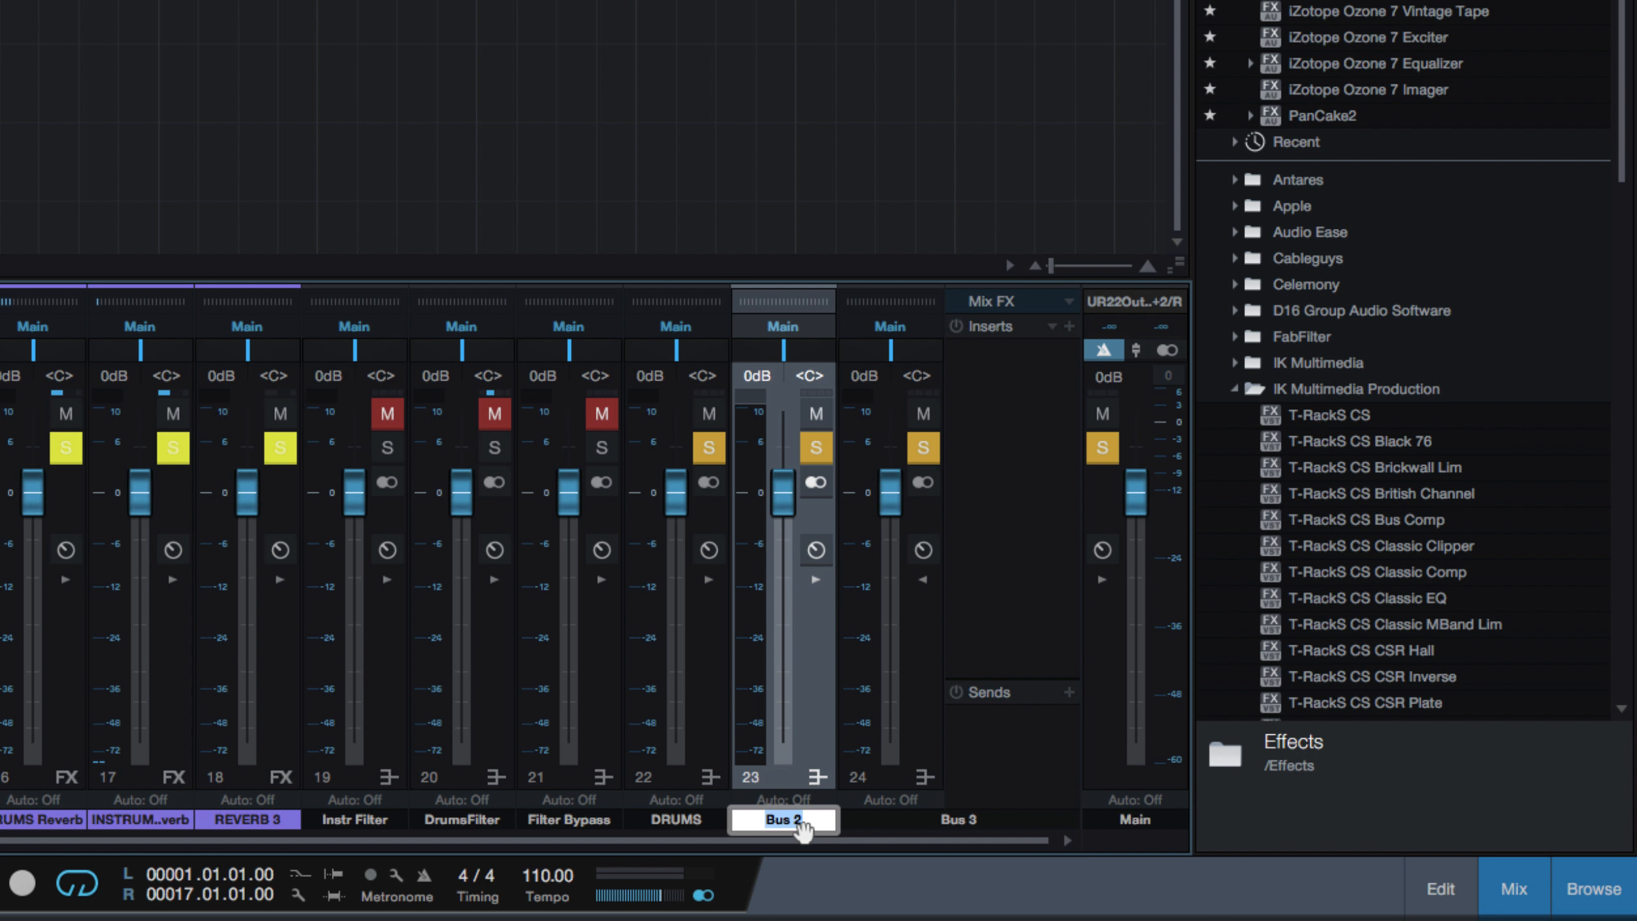
{"action": "type", "text": "DRUMS COMPRESSION"}
{"action": "key", "text": "Return"}
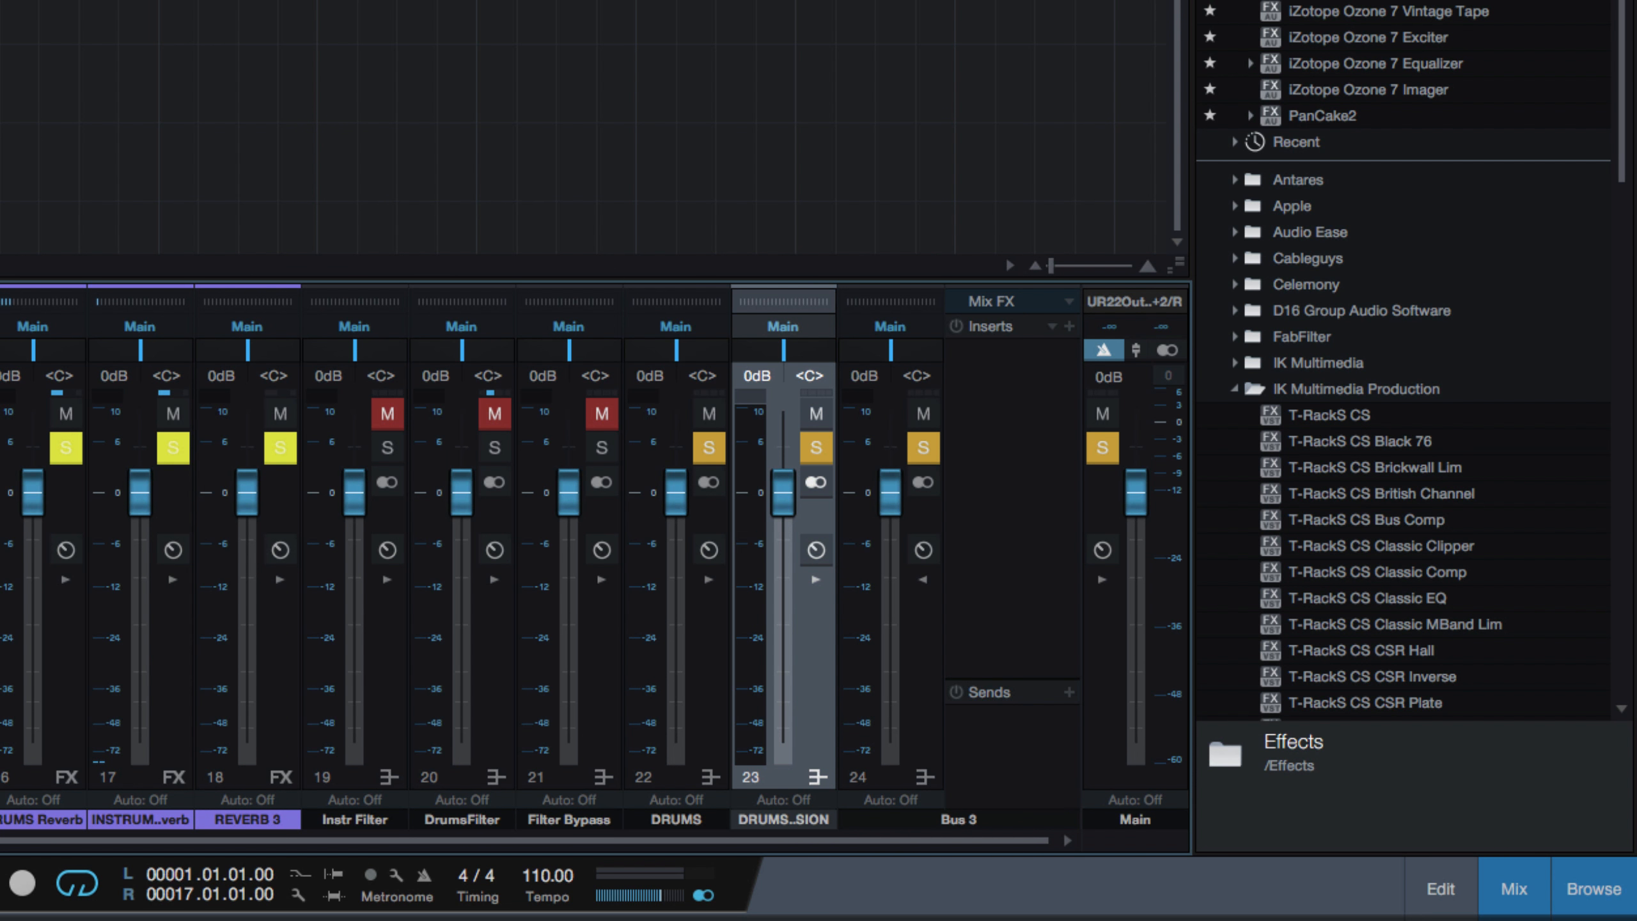
{"action": "double_click", "coordinate": [968, 823]}
{"action": "type", "text": "DRUMS"}
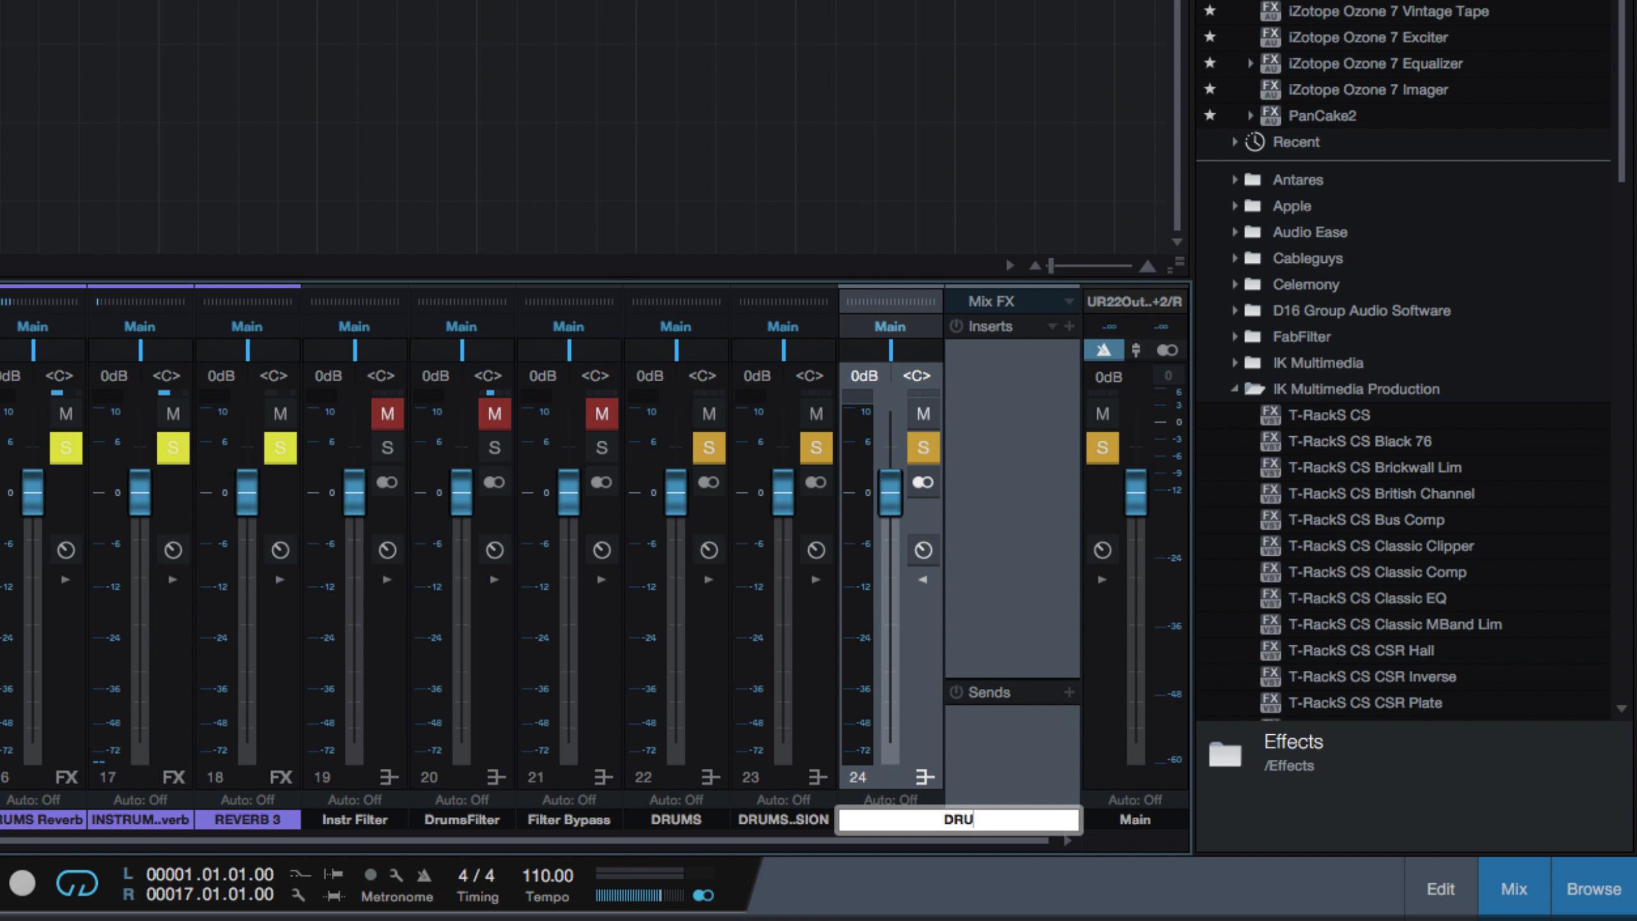
{"action": "type", "text": " MIX"}
{"action": "key", "text": "Return"}
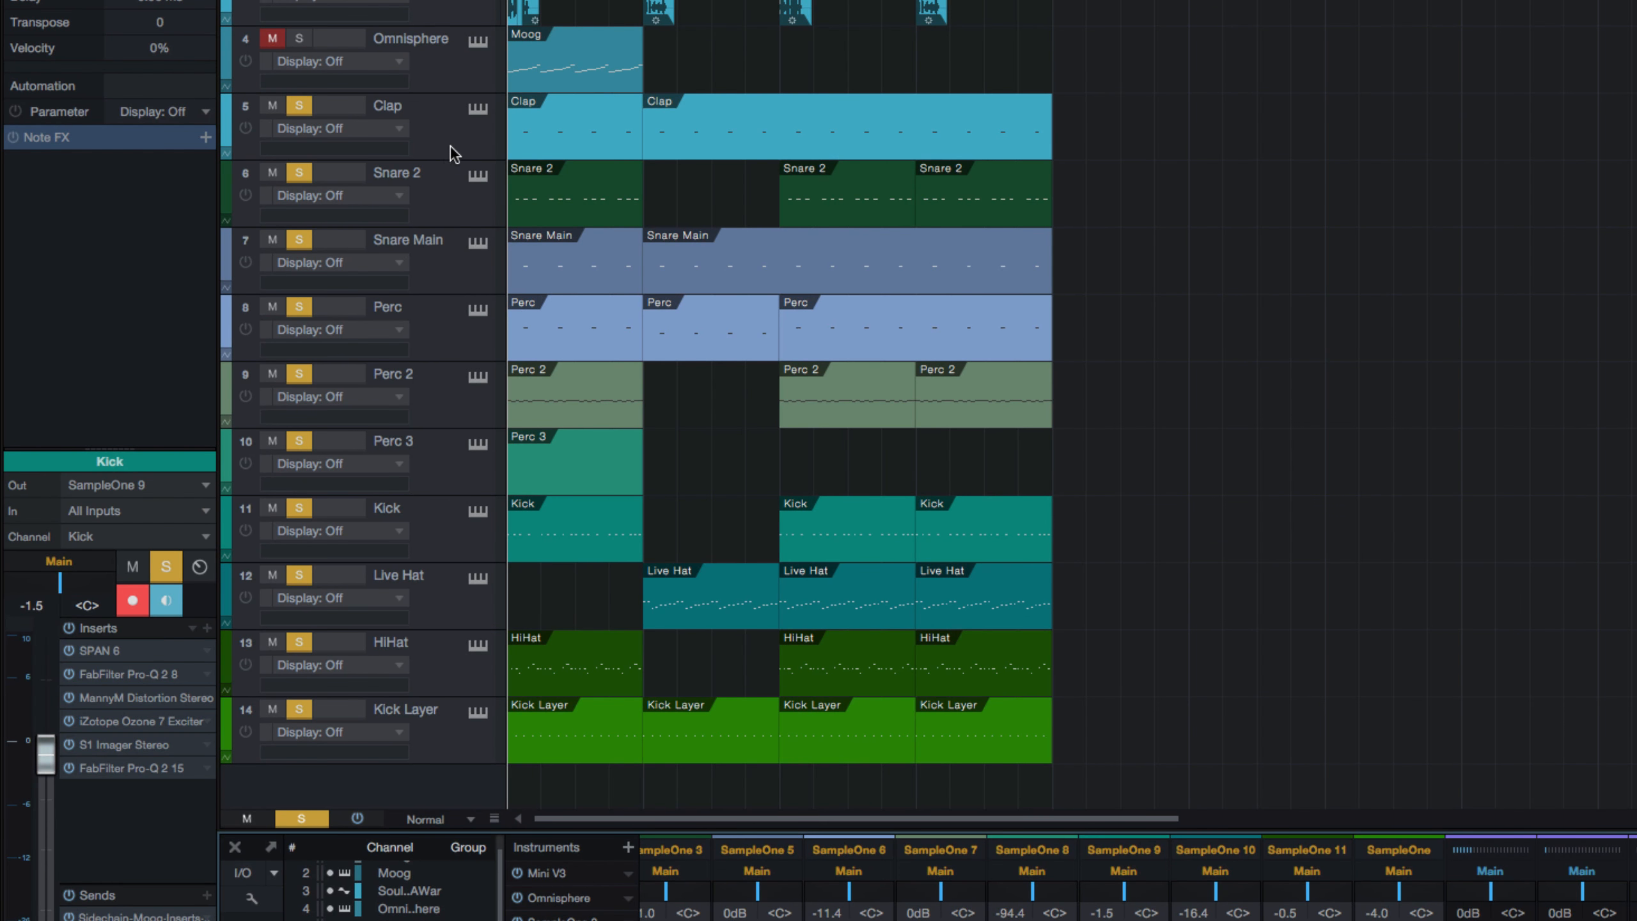
Select all drum tracks from Clap through Kick Layer and route their output to the DRUMS bus.
{"action": "left_click", "coordinate": [455, 143]}
{"action": "left_click", "coordinate": [467, 733]}
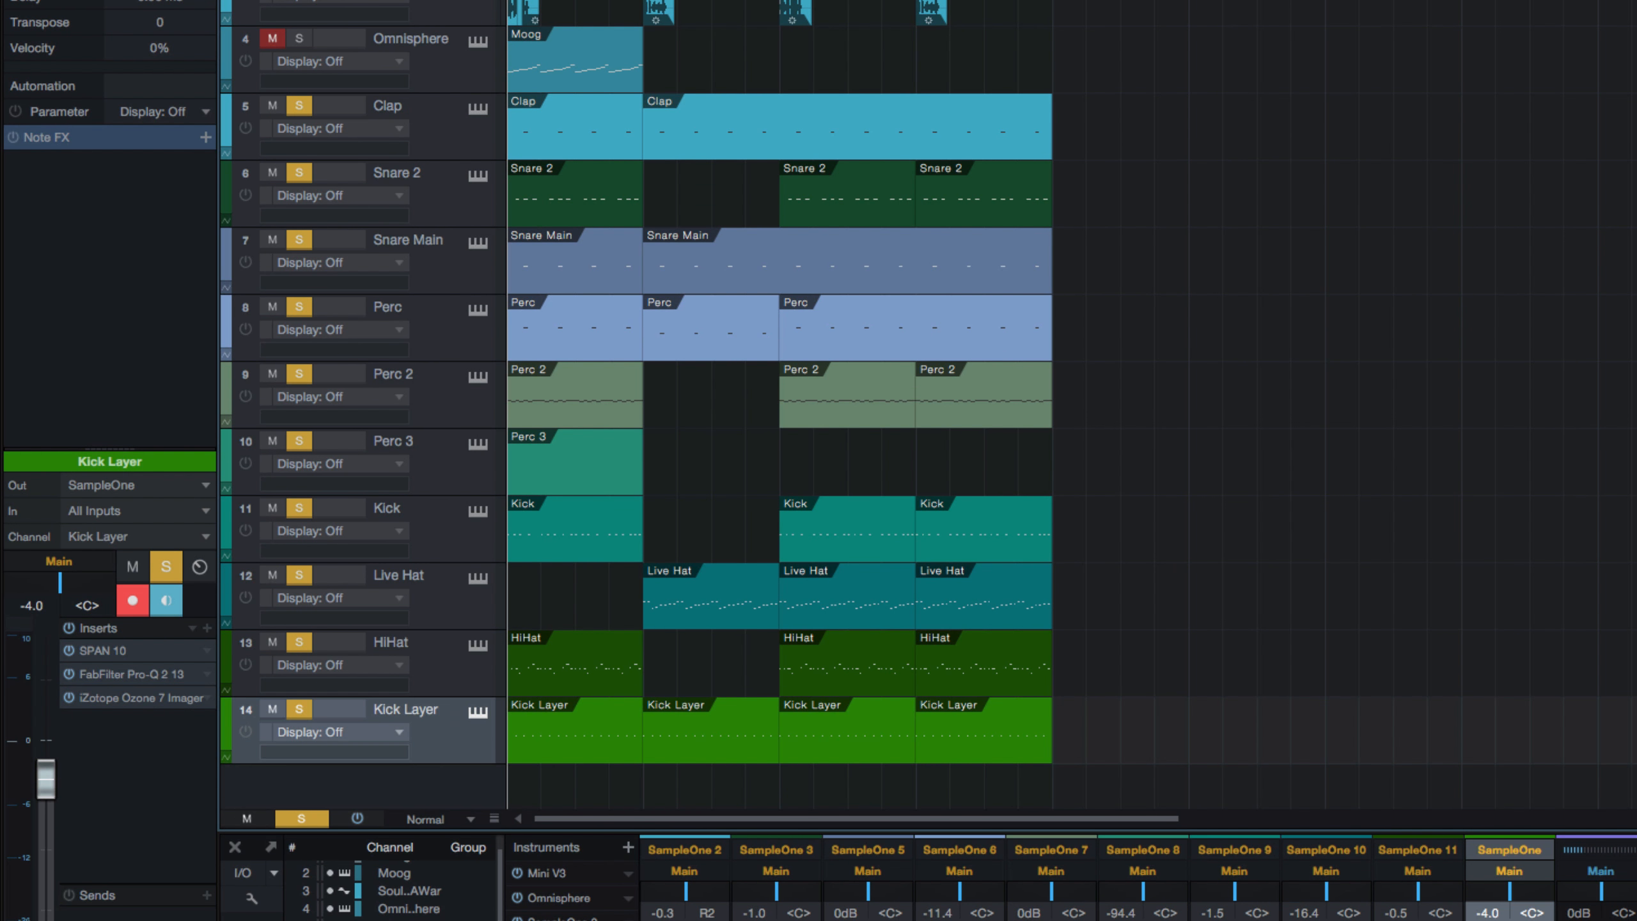
{"action": "left_click", "coordinate": [475, 146], "text": "shift"}
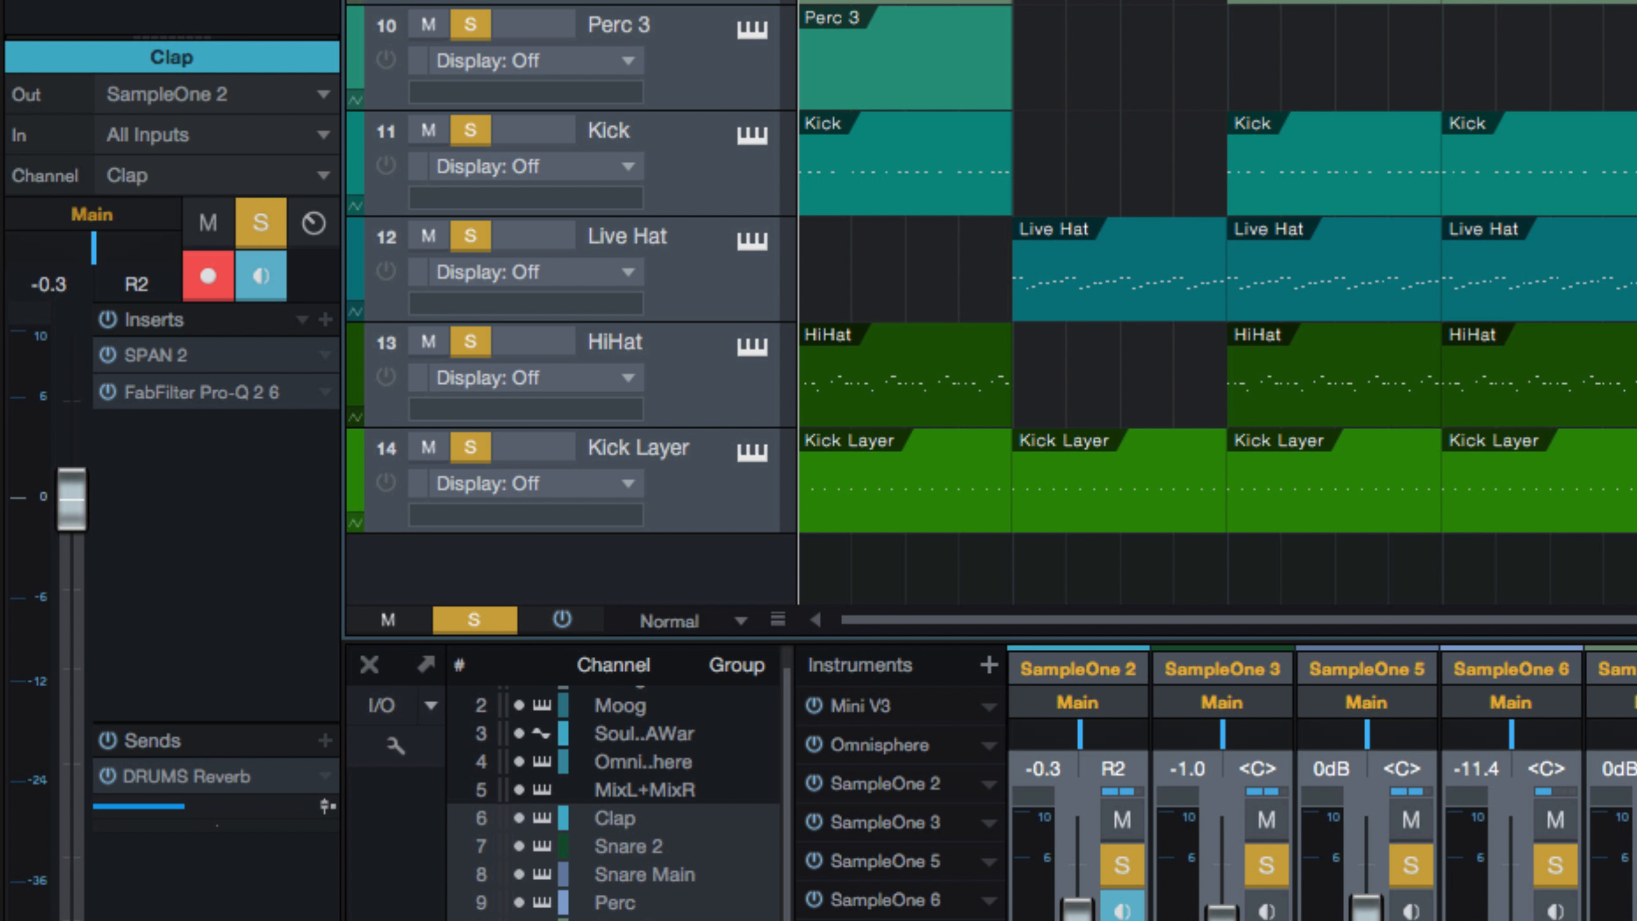
{"action": "left_click", "coordinate": [139, 220]}
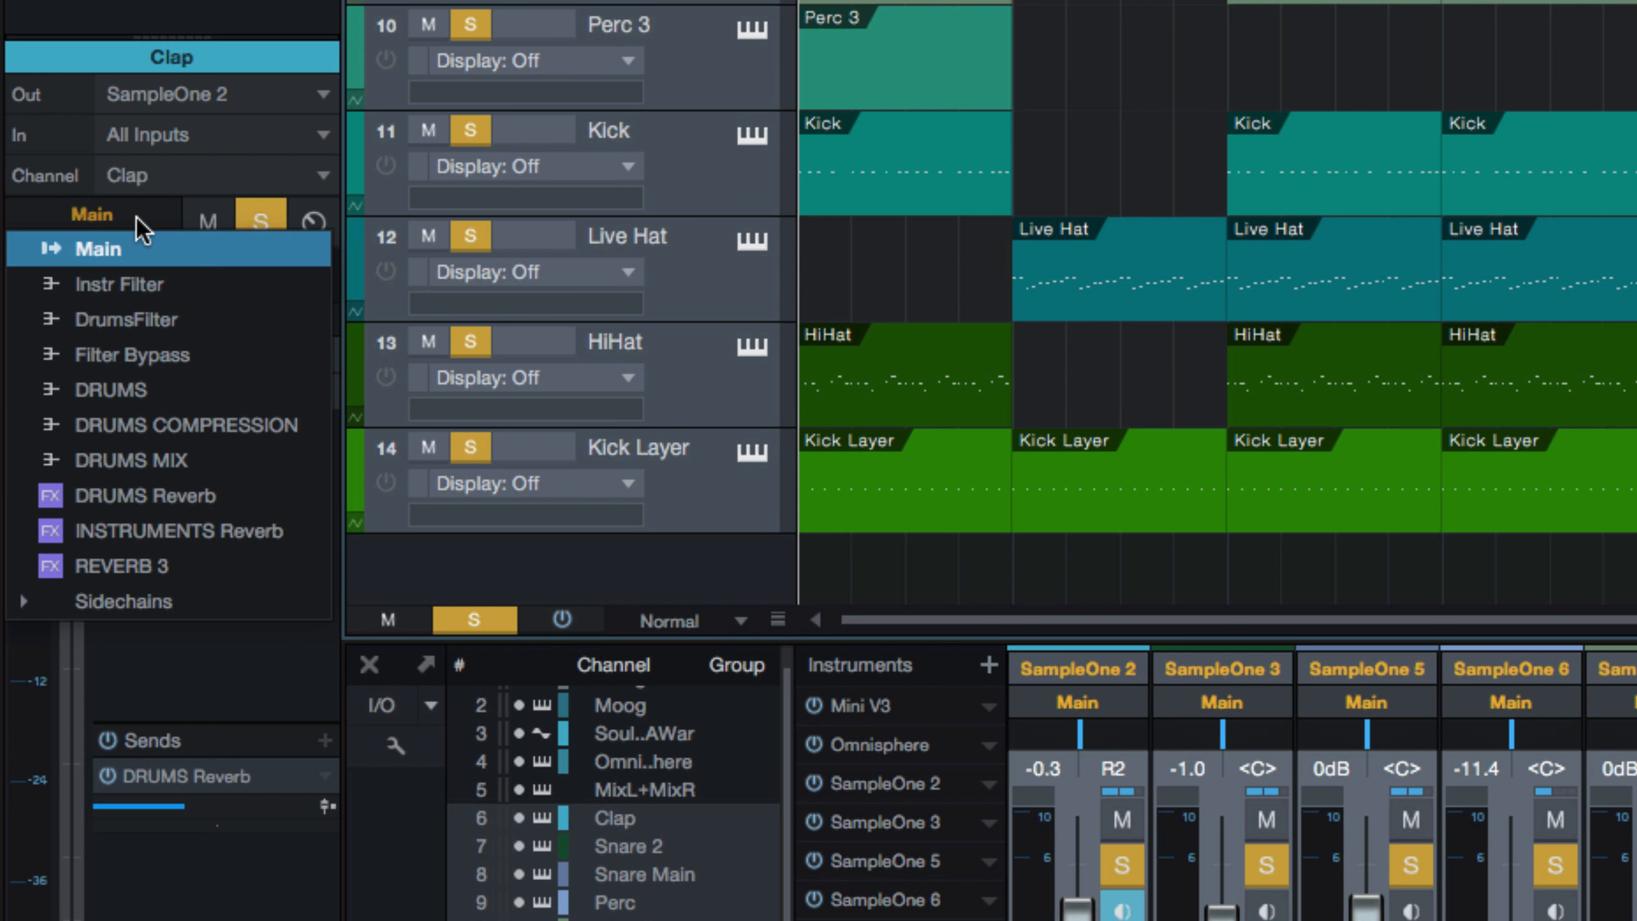
{"action": "left_click", "coordinate": [206, 401]}
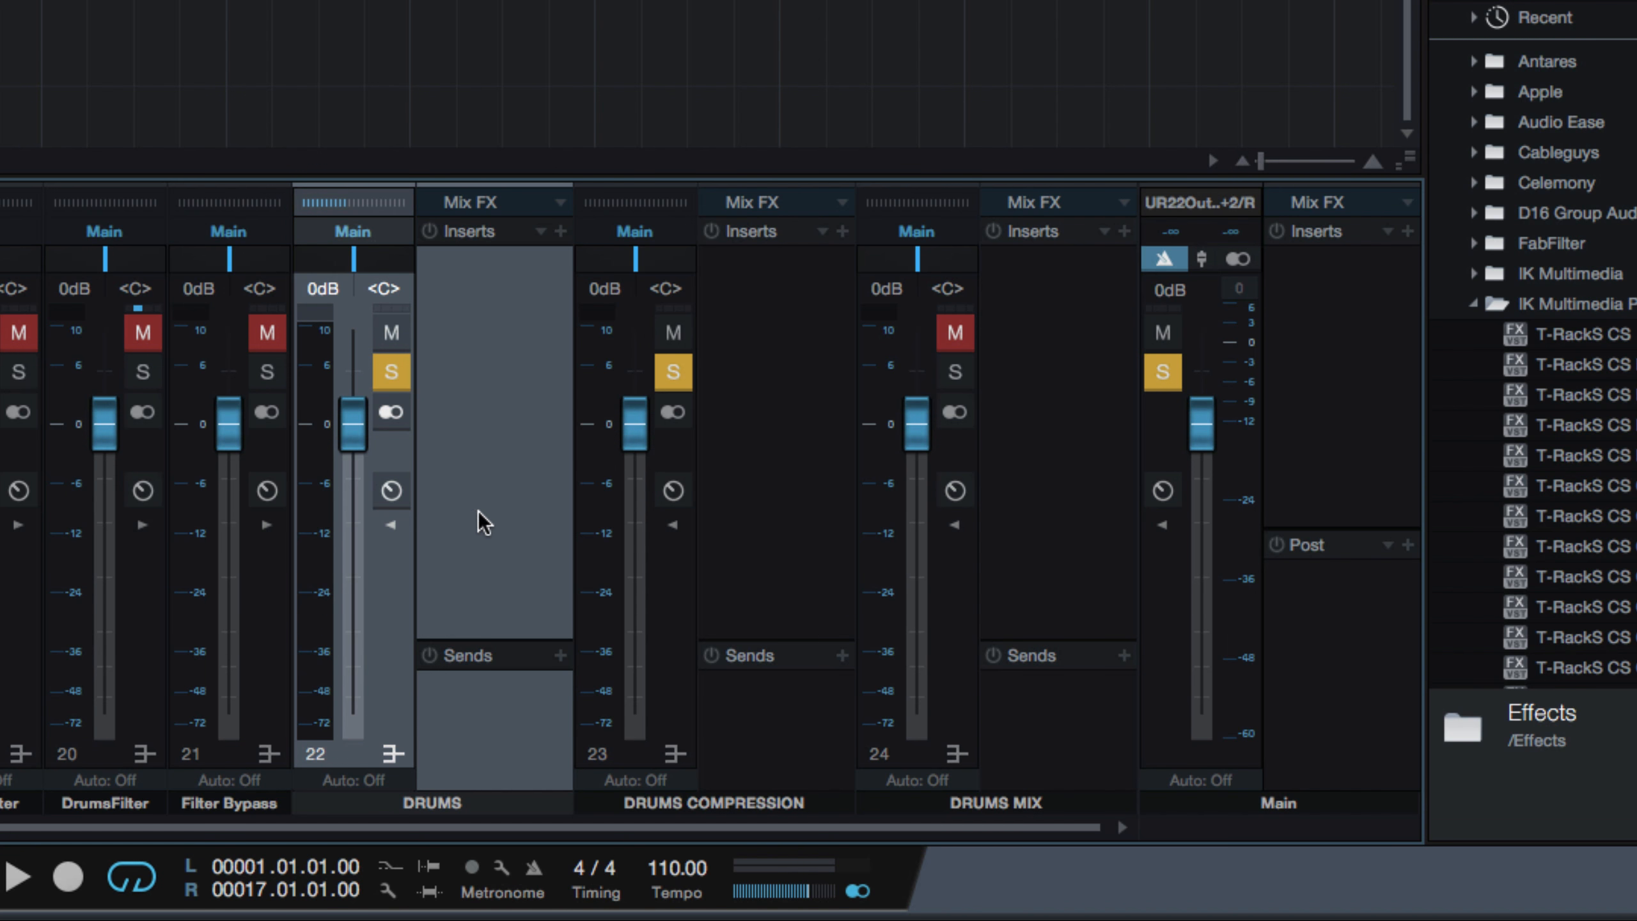
Add a DRUMS COMPRESSION send to the DRUMS bus and route the outputs of both buses to DRUMS MIX.
{"action": "left_click", "coordinate": [561, 656]}
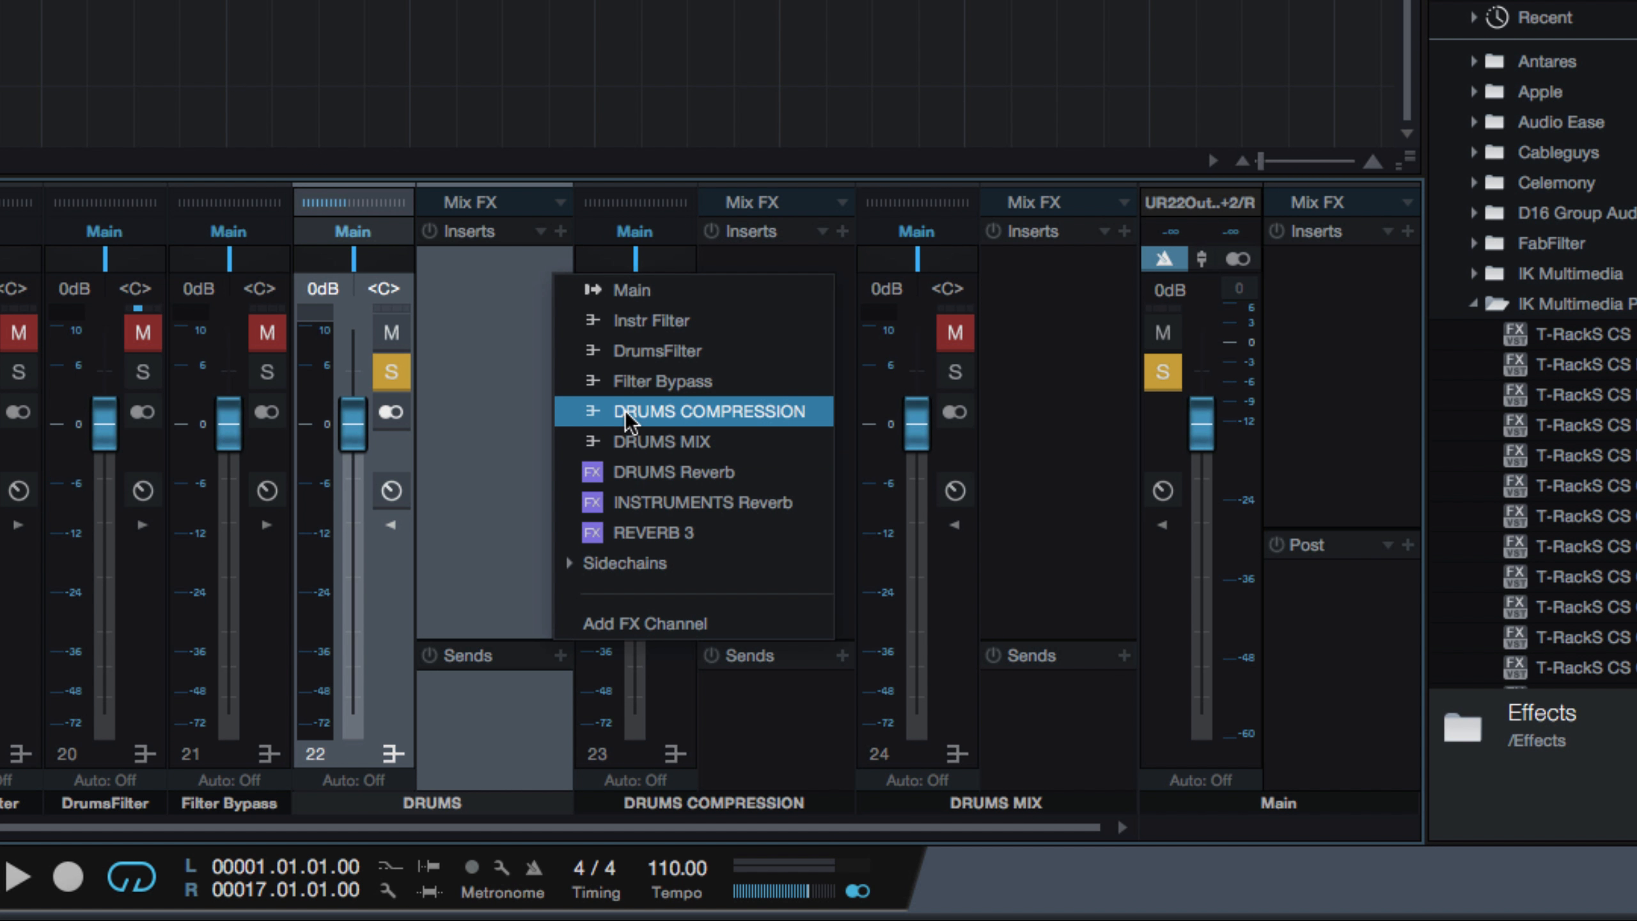
{"action": "left_click", "coordinate": [694, 410]}
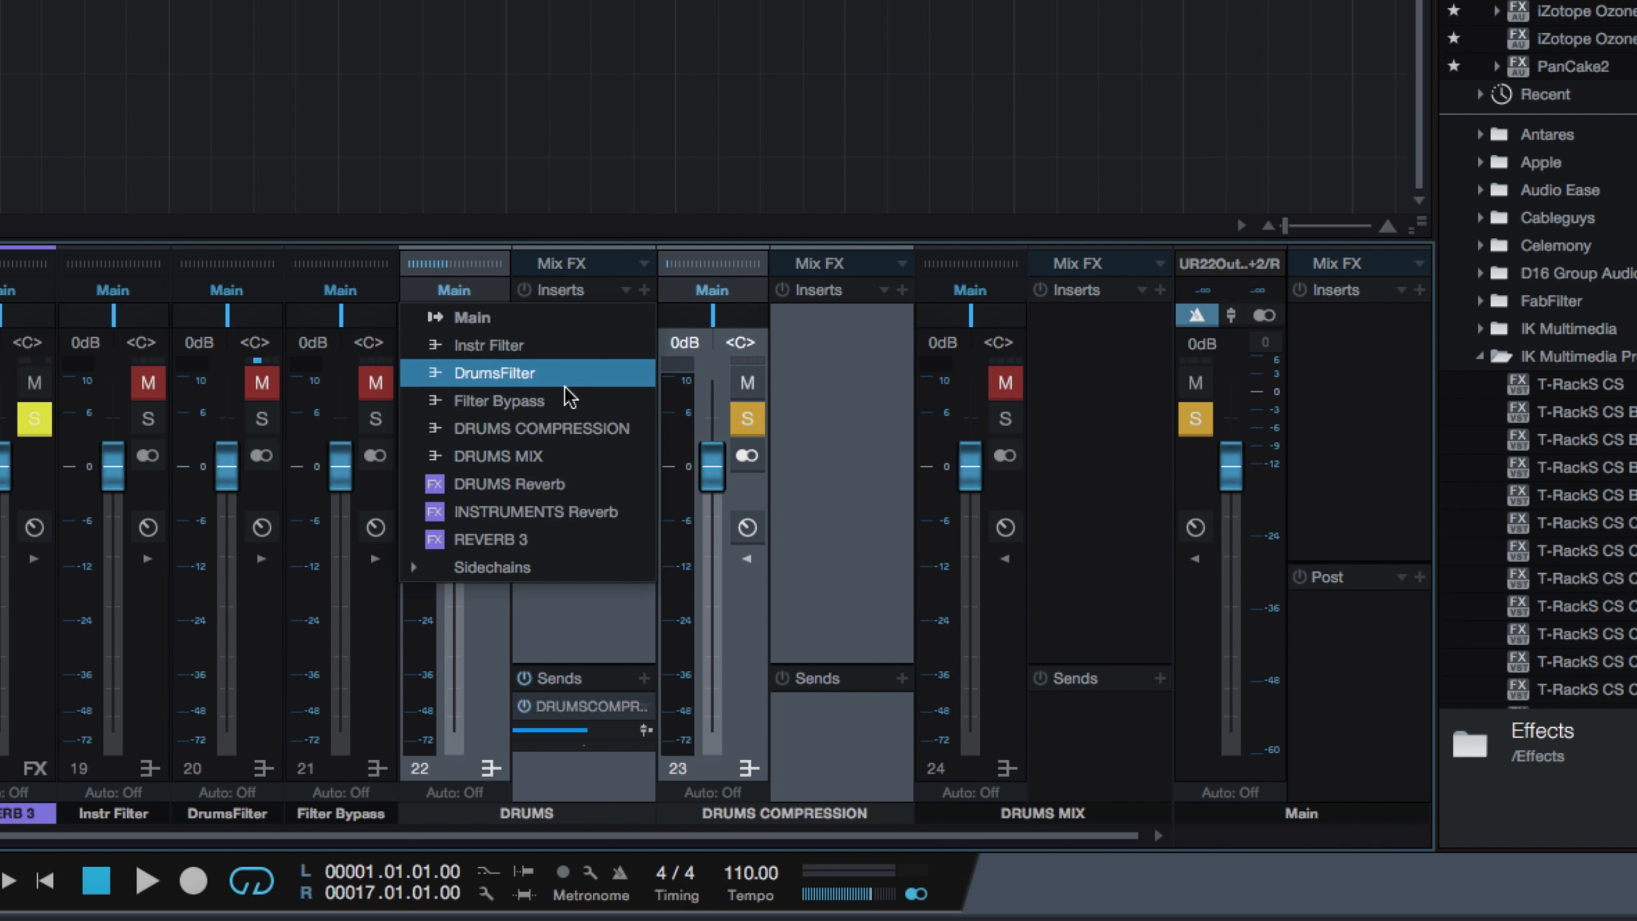
{"action": "left_click", "coordinate": [564, 455]}
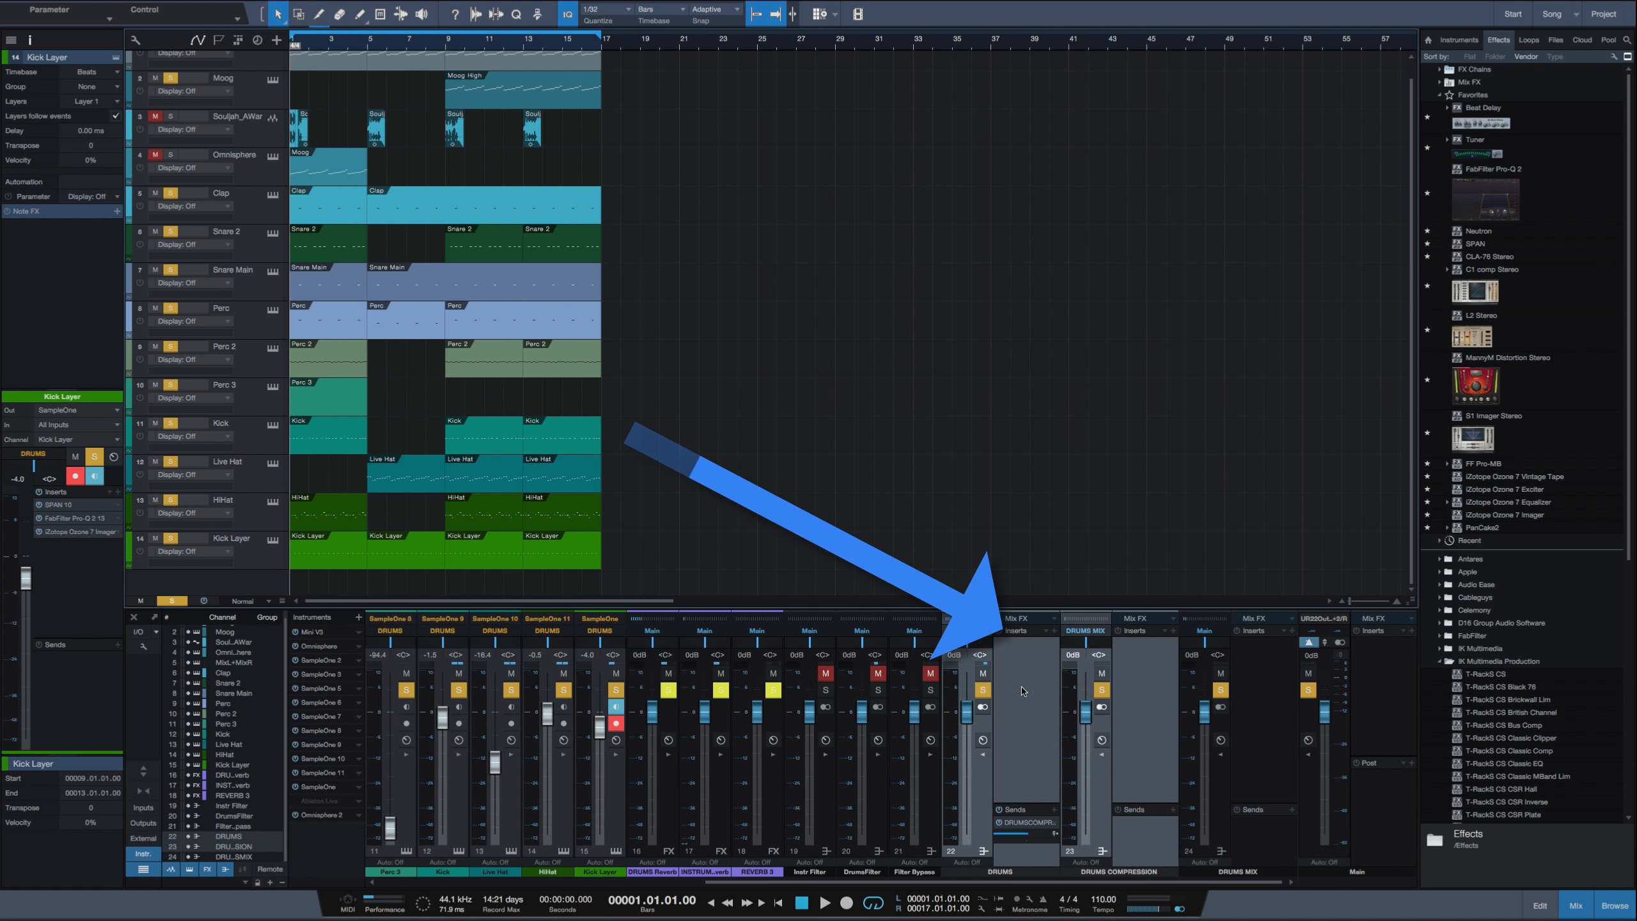
Insert FabFilter Pro-Q 2 on the DRUMS COMPRESSION bus and add a 48 dB/oct low cut at about 104 Hz.
{"action": "left_click", "coordinate": [1142, 710]}
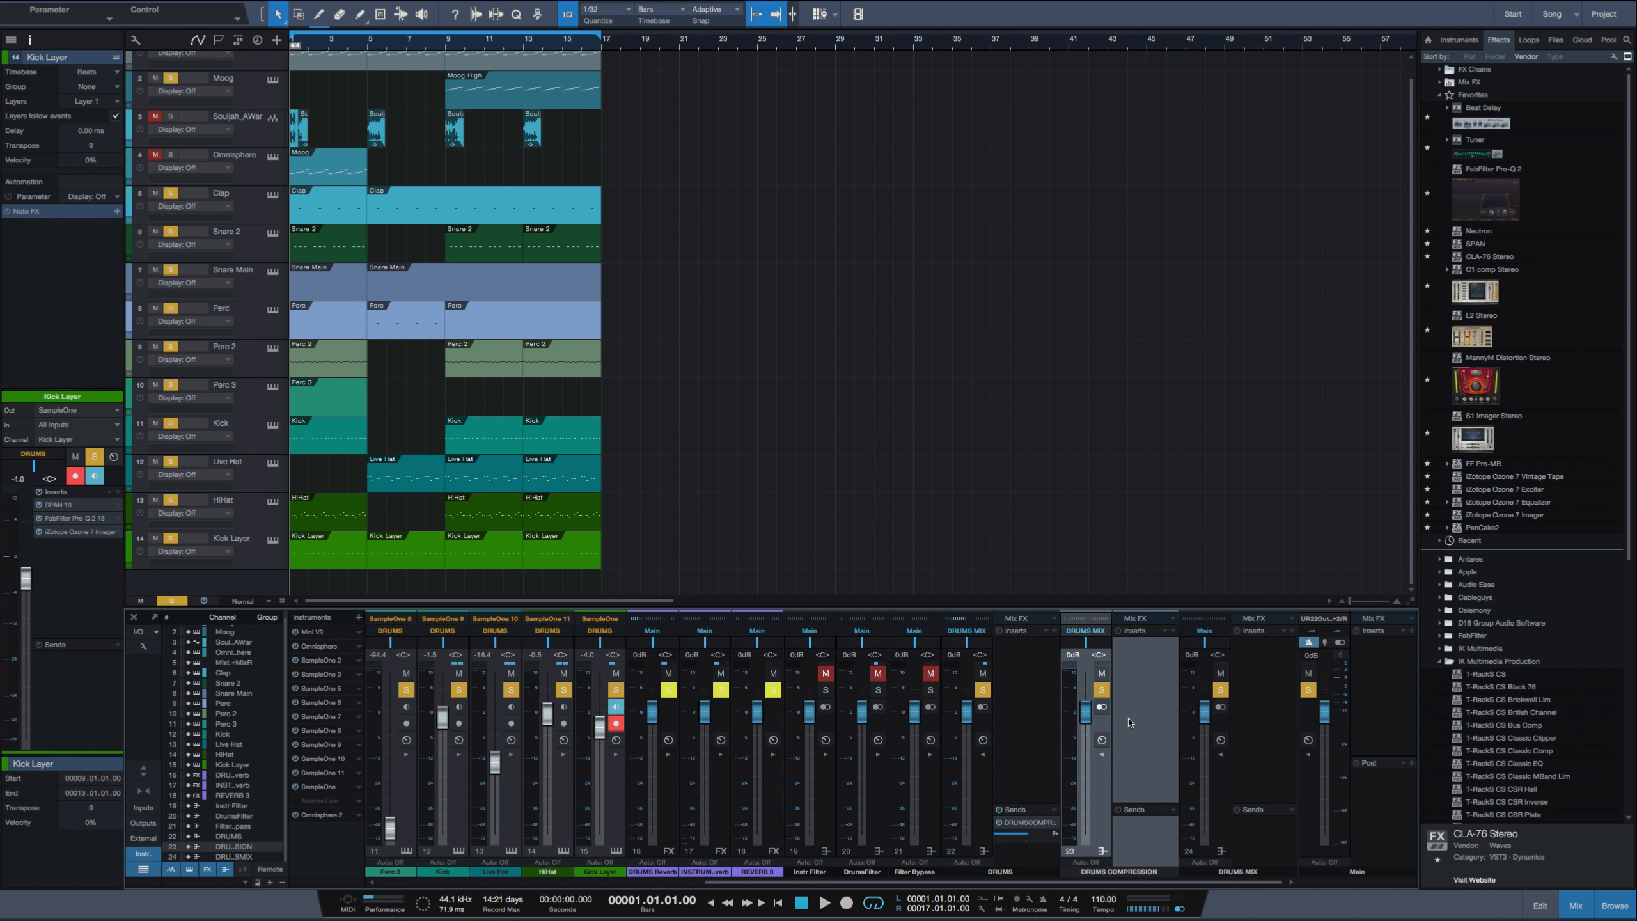
{"action": "left_click_drag", "start_coordinate": [1489, 208], "coordinate": [1155, 668]}
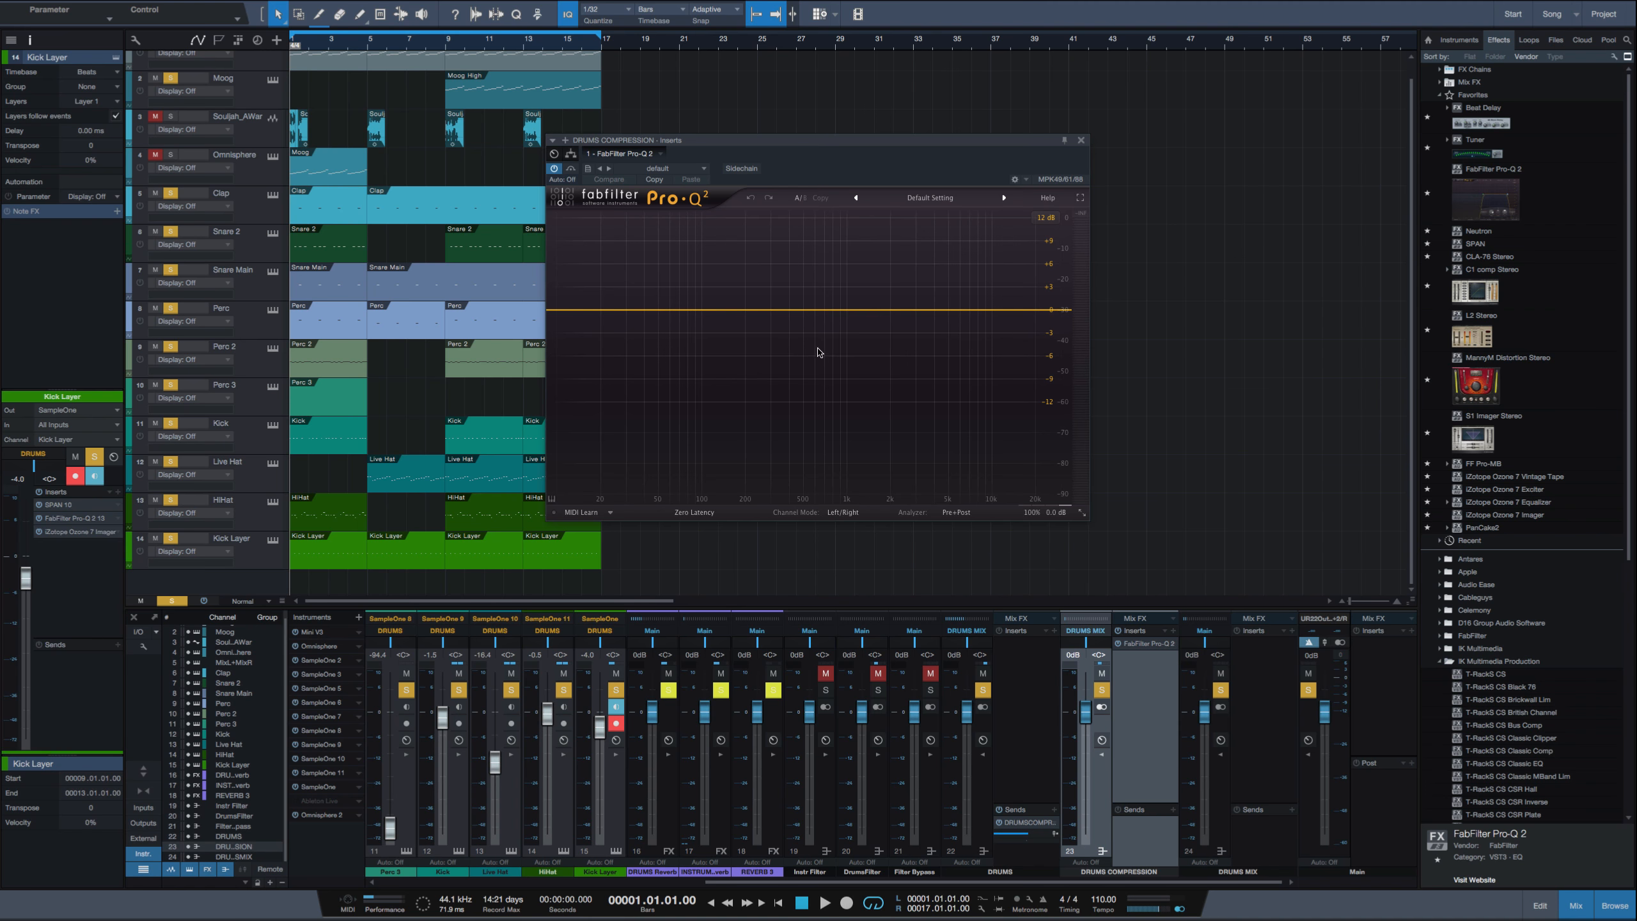
{"action": "double_click", "coordinate": [557, 330]}
{"action": "scroll", "coordinate": [596, 473], "scroll_direction": "up", "scroll_amount": 3}
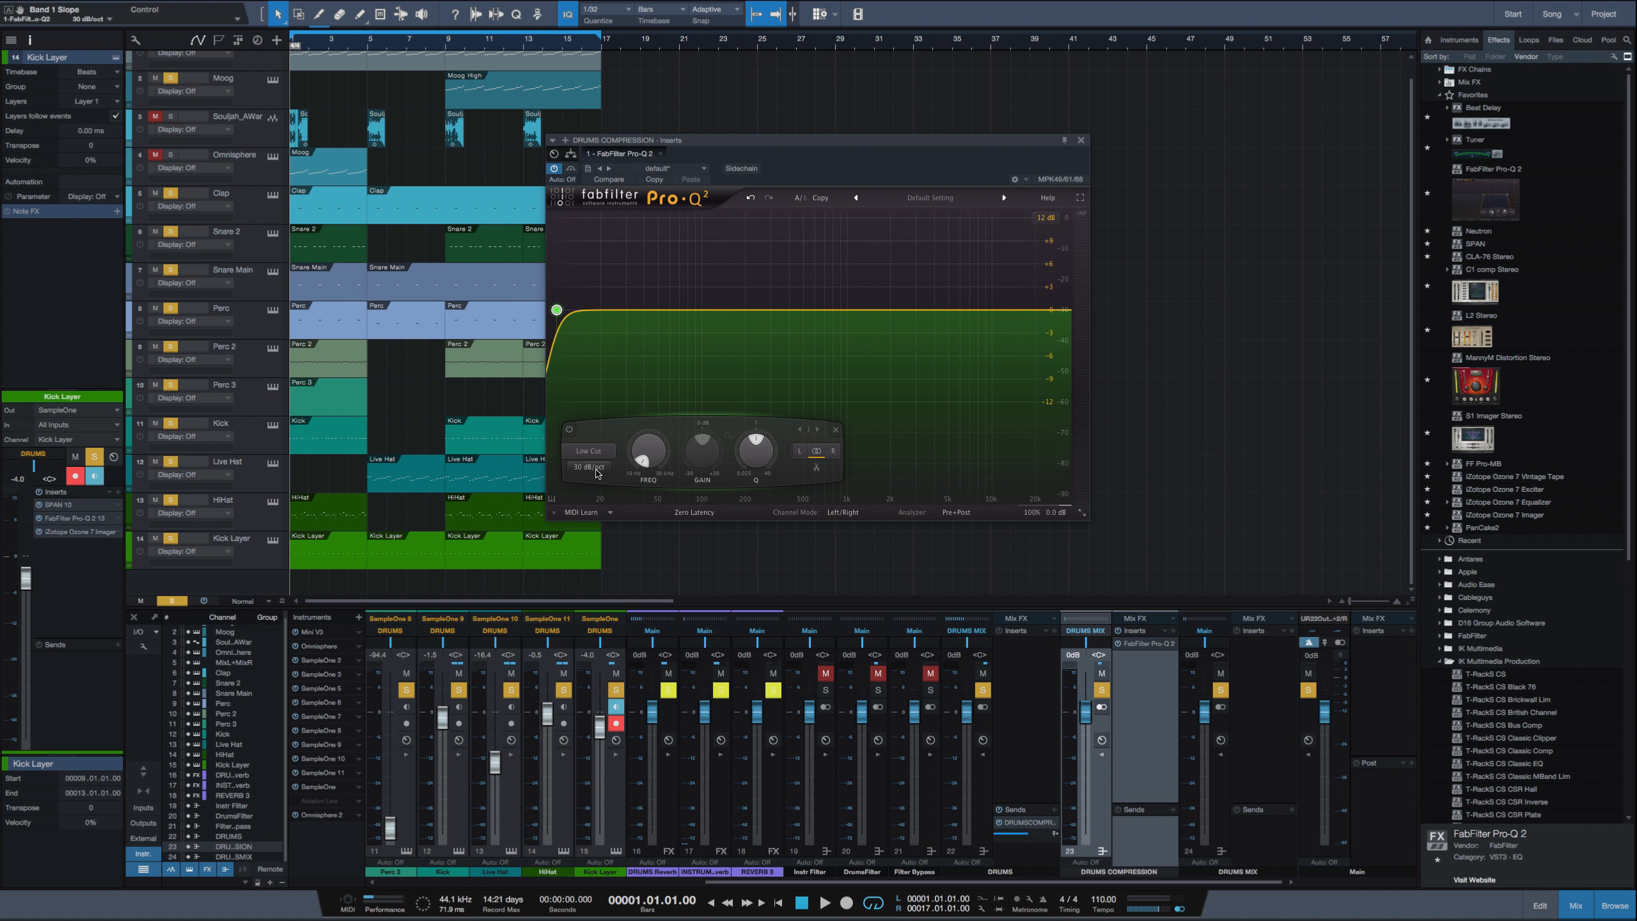
{"action": "scroll", "coordinate": [597, 473], "scroll_direction": "up", "scroll_amount": 2}
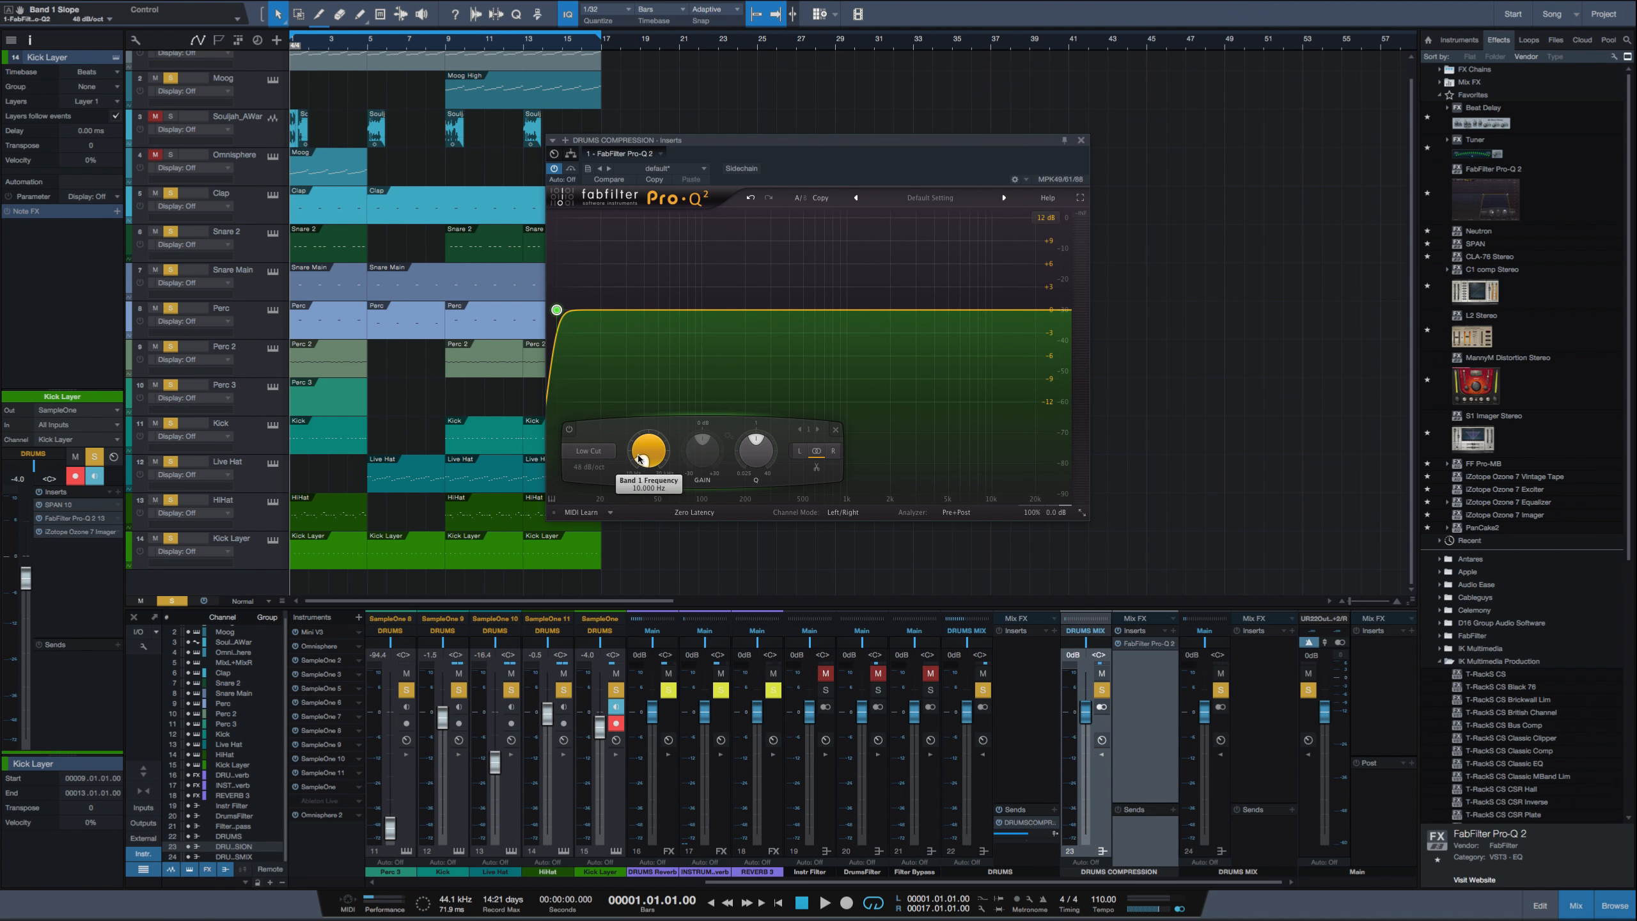
{"action": "scroll", "coordinate": [638, 457], "scroll_direction": "up", "scroll_amount": 5}
{"action": "scroll", "coordinate": [639, 456], "scroll_direction": "up", "scroll_amount": 4}
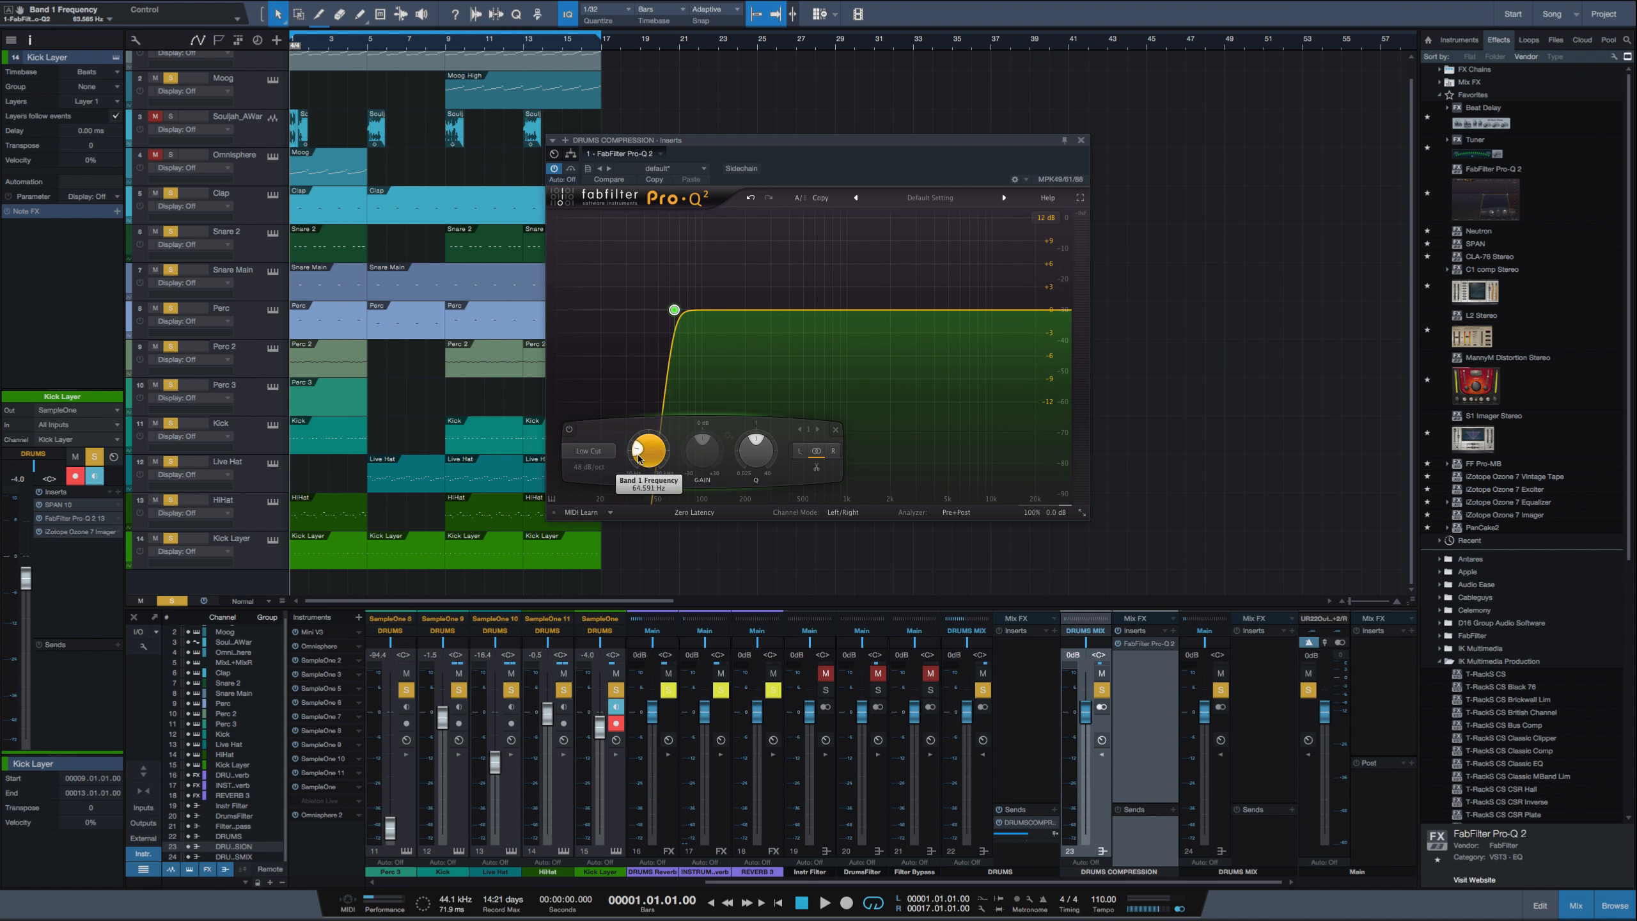
{"action": "scroll", "coordinate": [640, 458], "scroll_direction": "up", "scroll_amount": 1}
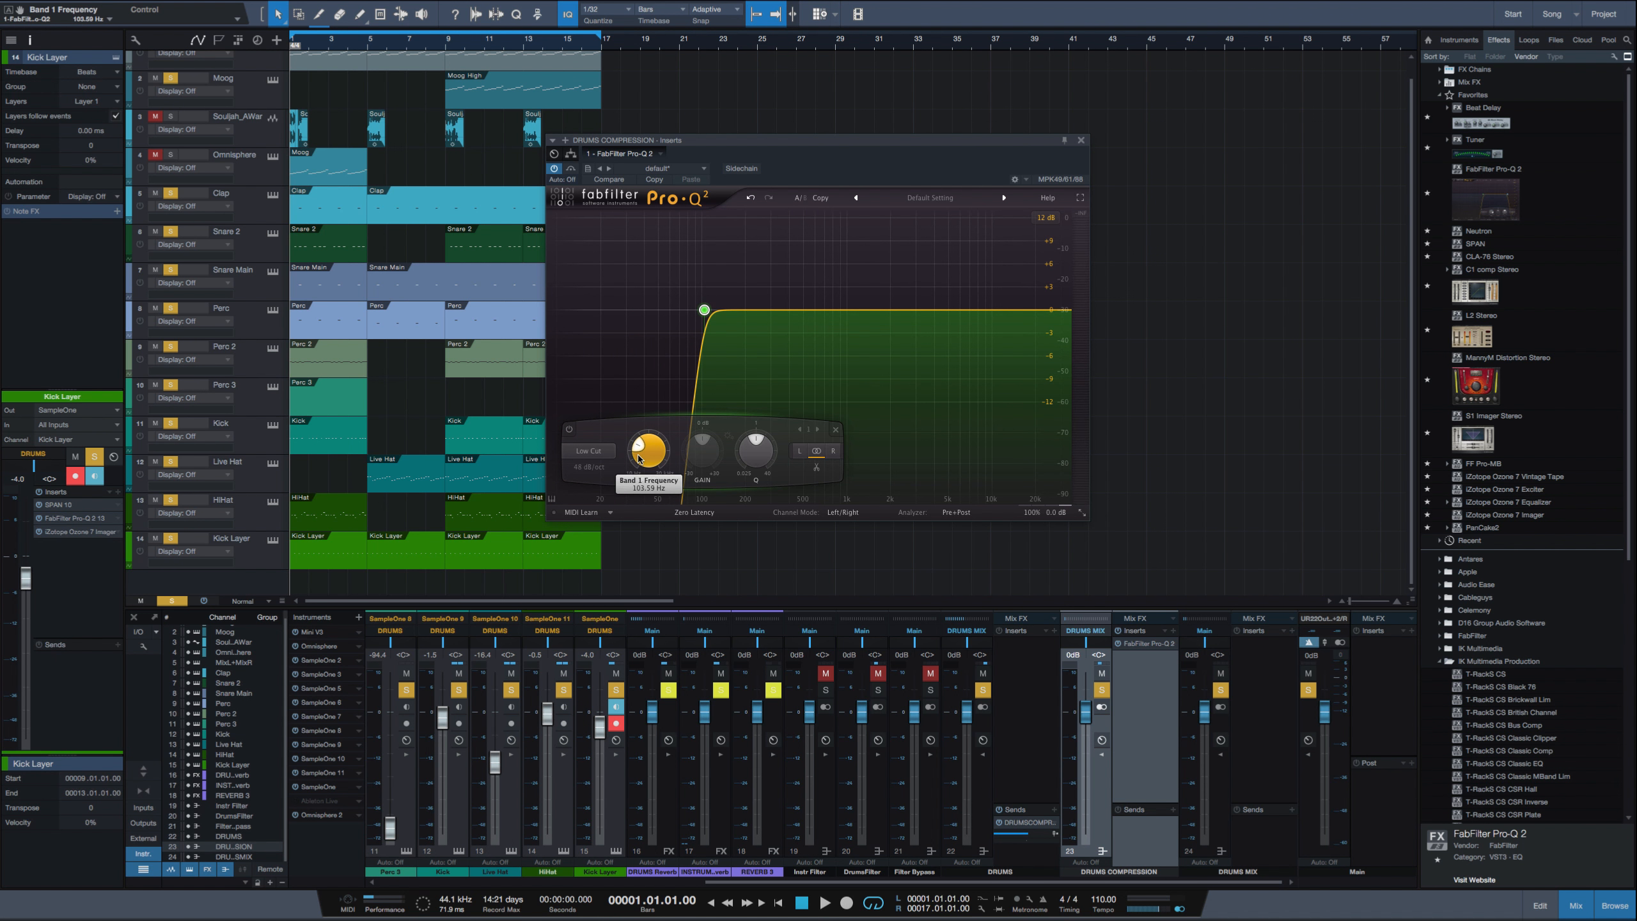
{"action": "scroll", "coordinate": [639, 458], "scroll_direction": "up", "scroll_amount": 1}
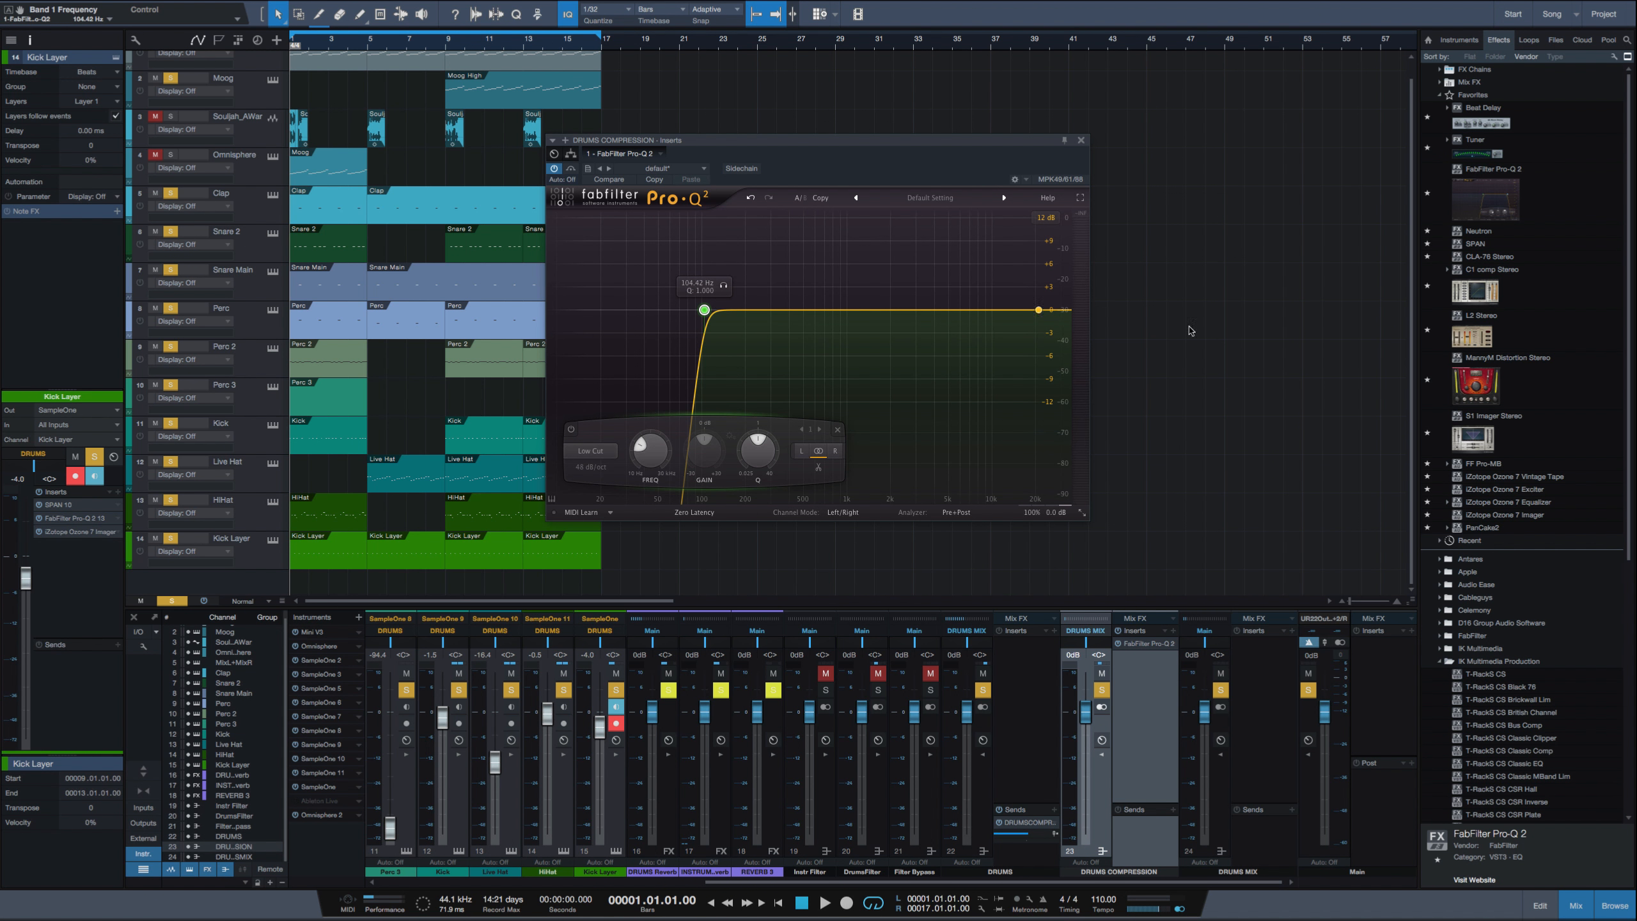
Add a high cut band to the Pro-Q 2 with a 48 dB/oct slope and lower its cutoff frequency.
{"action": "left_click", "coordinate": [1061, 310]}
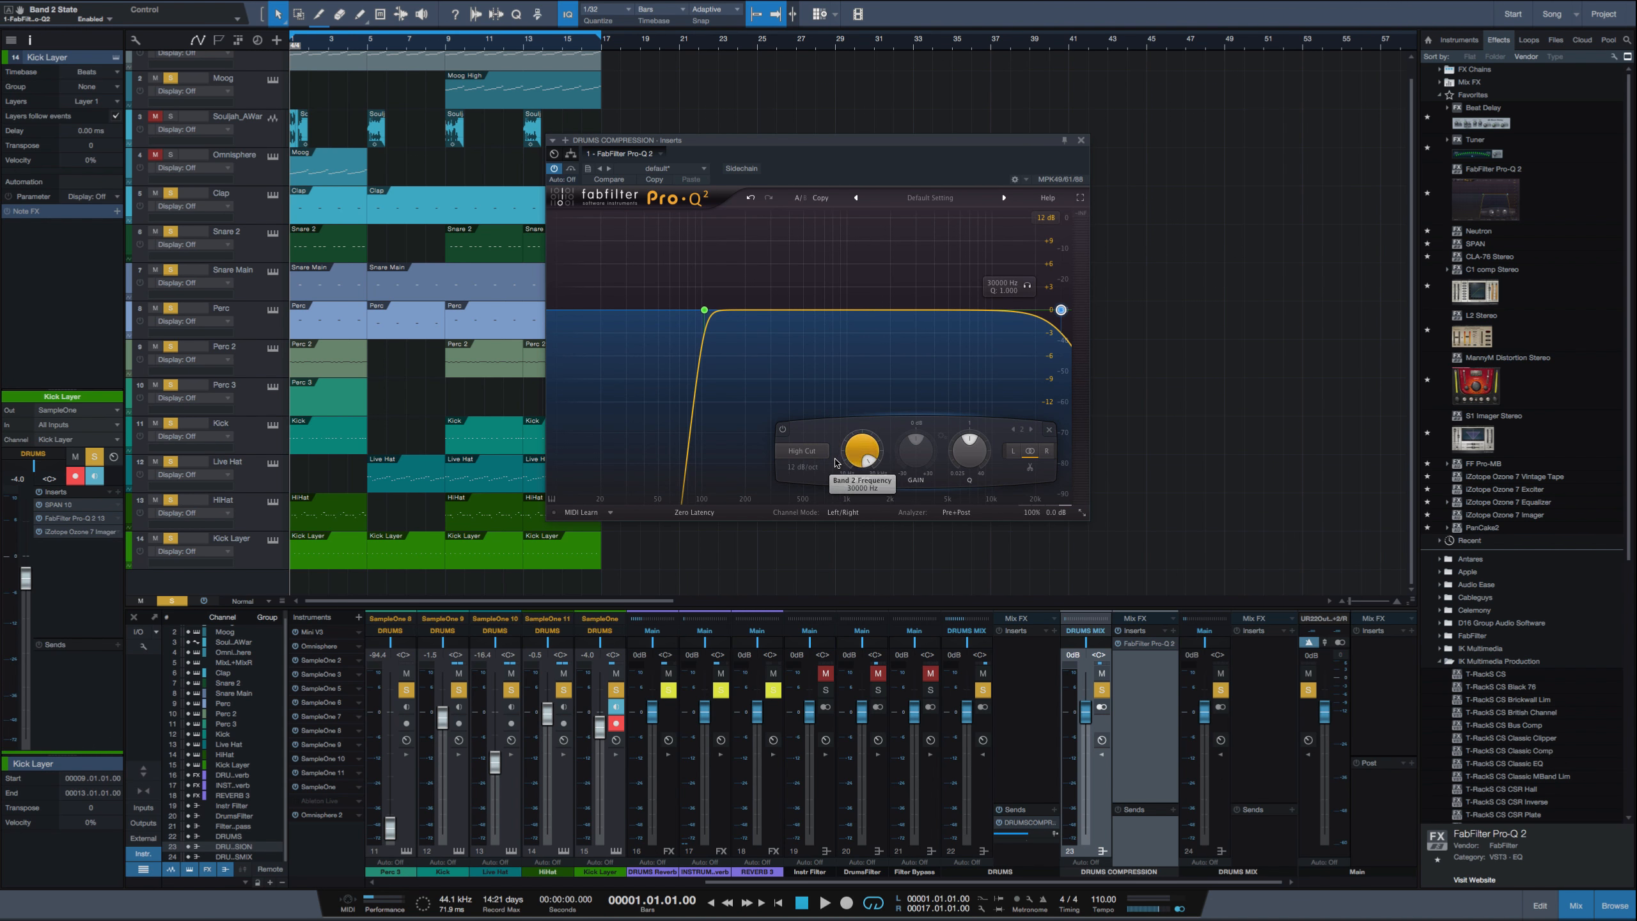
{"action": "scroll", "coordinate": [812, 473], "scroll_direction": "up", "scroll_amount": 4}
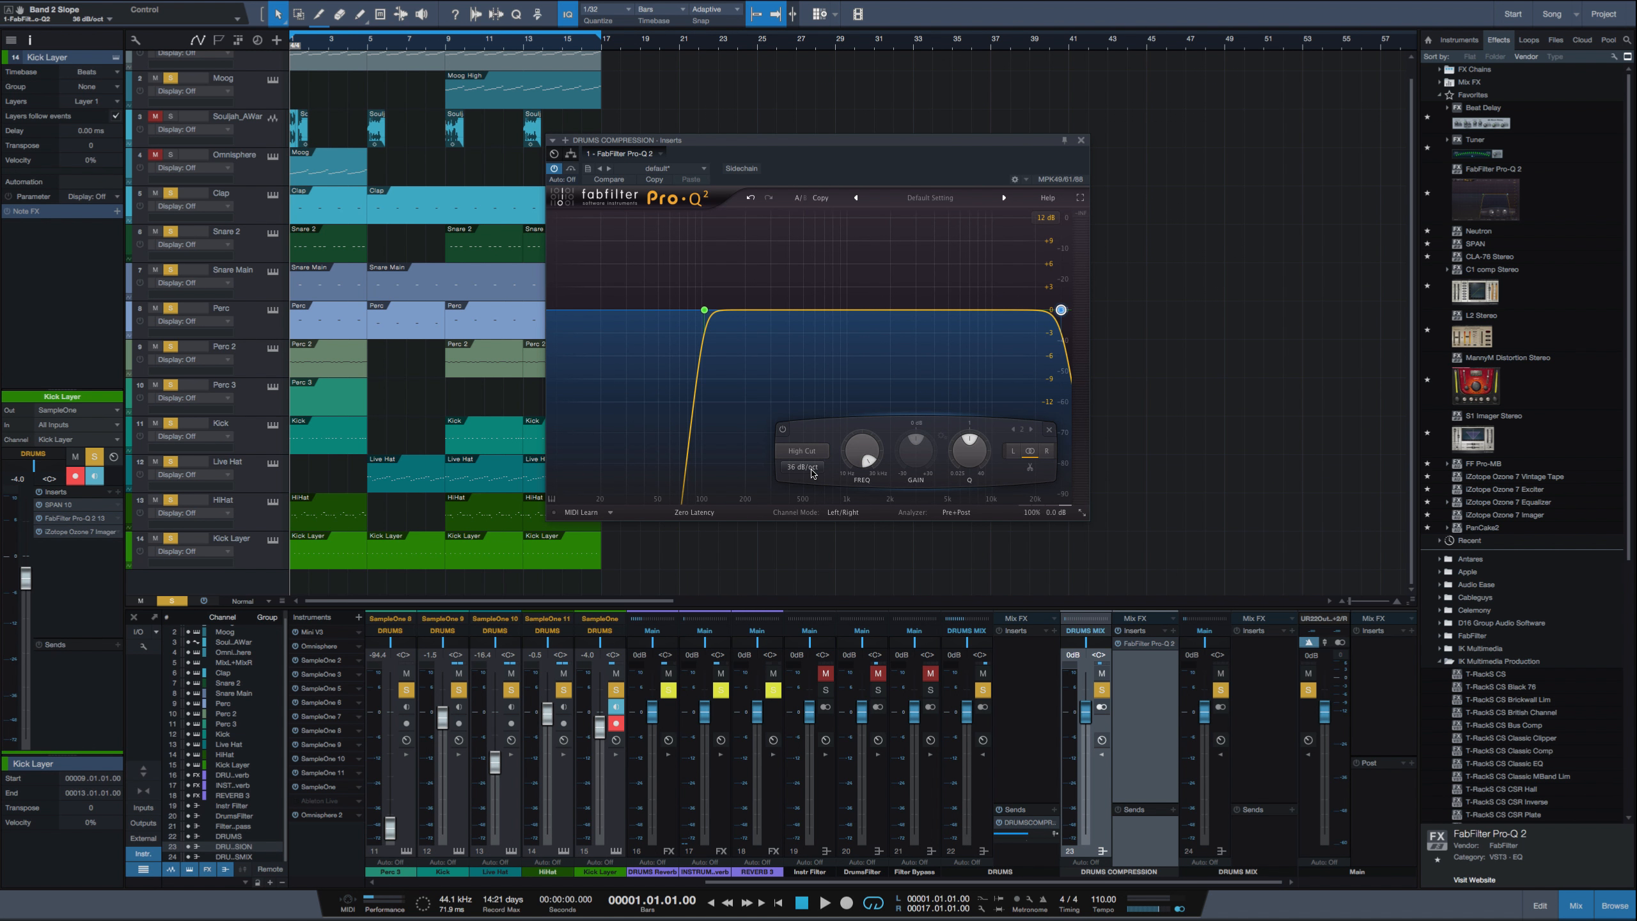
{"action": "scroll", "coordinate": [813, 474], "scroll_direction": "up", "scroll_amount": 1}
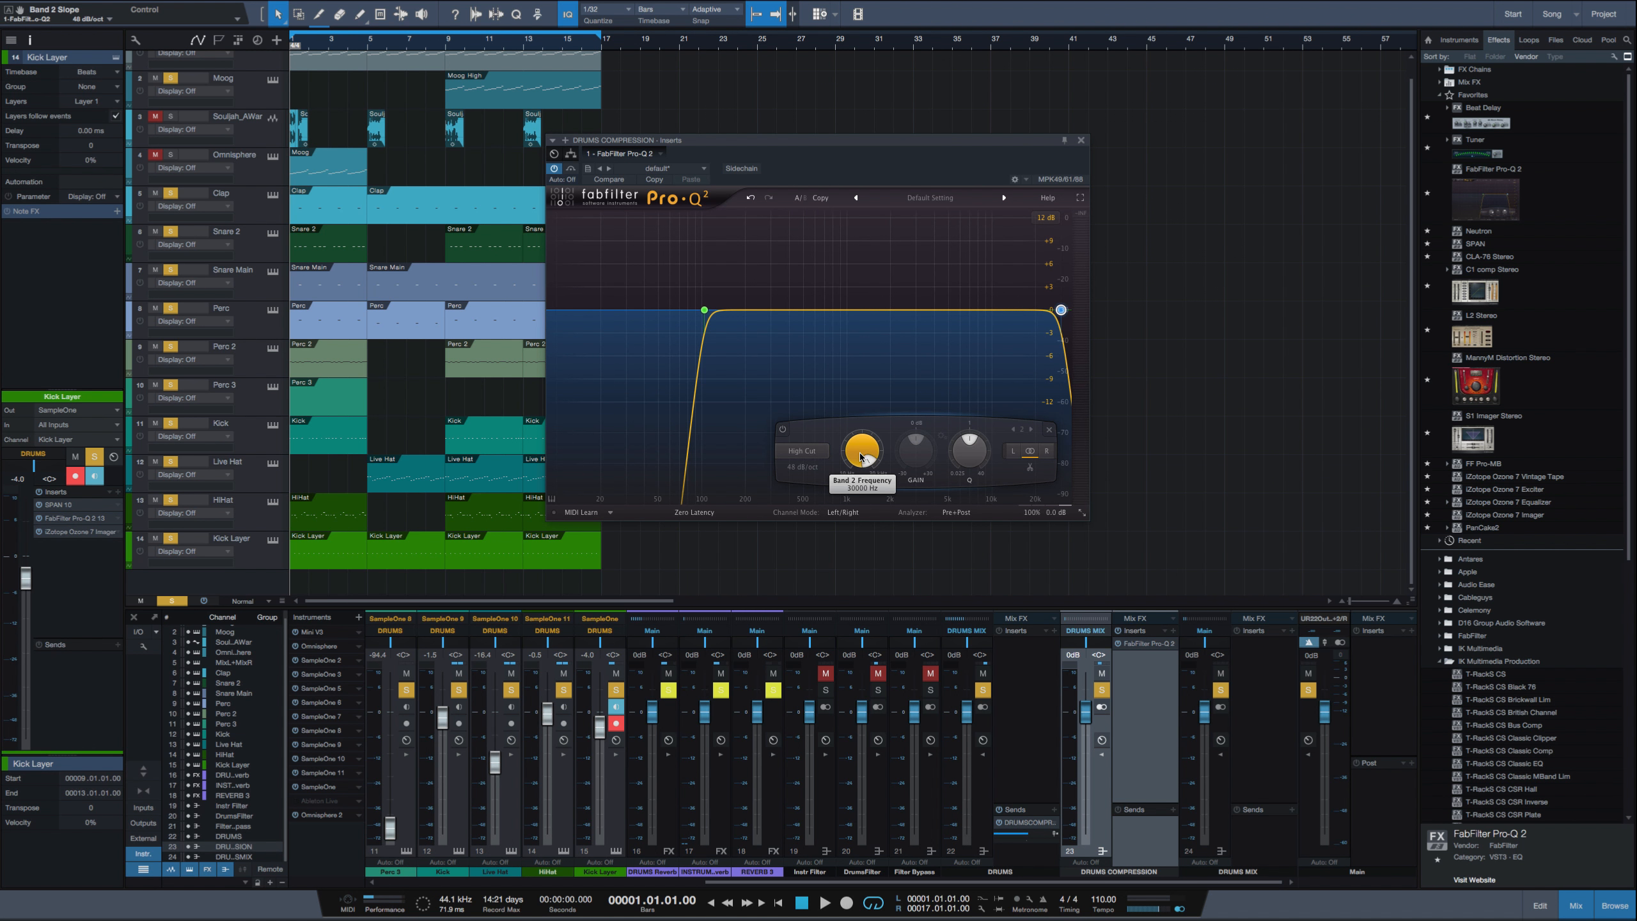
{"action": "scroll", "coordinate": [861, 457], "scroll_direction": "down", "scroll_amount": 10}
{"action": "scroll", "coordinate": [861, 457], "scroll_direction": "up", "scroll_amount": 2}
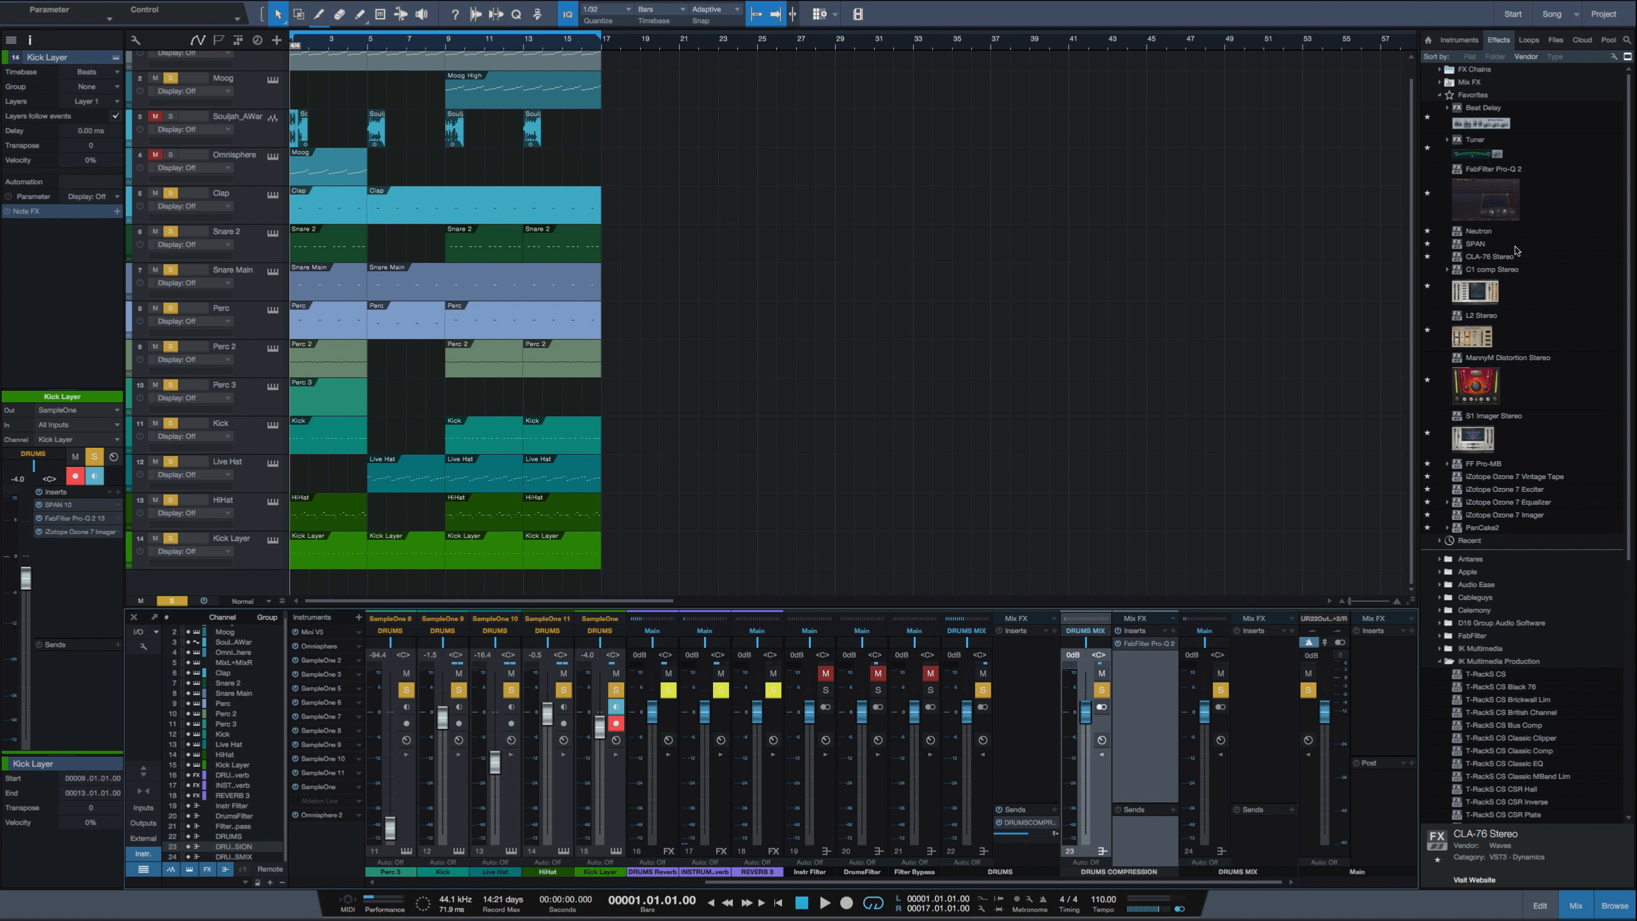
Insert CLA-76 Stereo after the EQ on the DRUMS COMPRESSION bus, adjust its attack and set its release to 1.00.
{"action": "left_click_drag", "start_coordinate": [1513, 258], "coordinate": [1135, 684]}
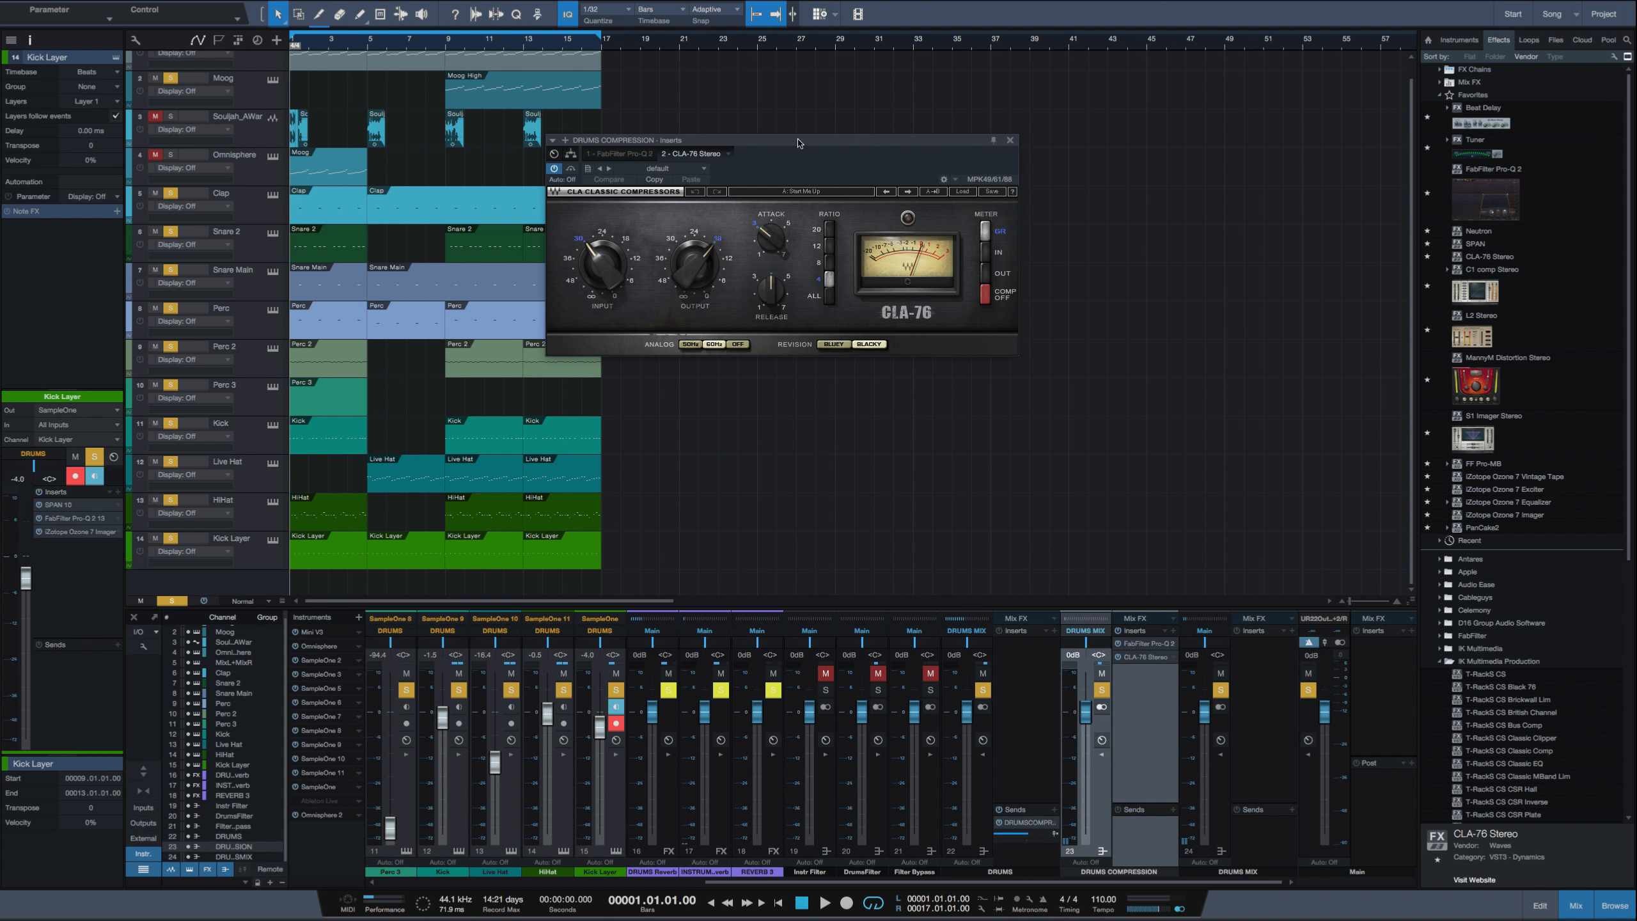
{"action": "mouse_move", "coordinate": [798, 143]}
{"action": "left_mouse_down"}
{"action": "mouse_move", "coordinate": [967, 255]}
{"action": "mouse_move", "coordinate": [809, 166]}
{"action": "left_mouse_up"}
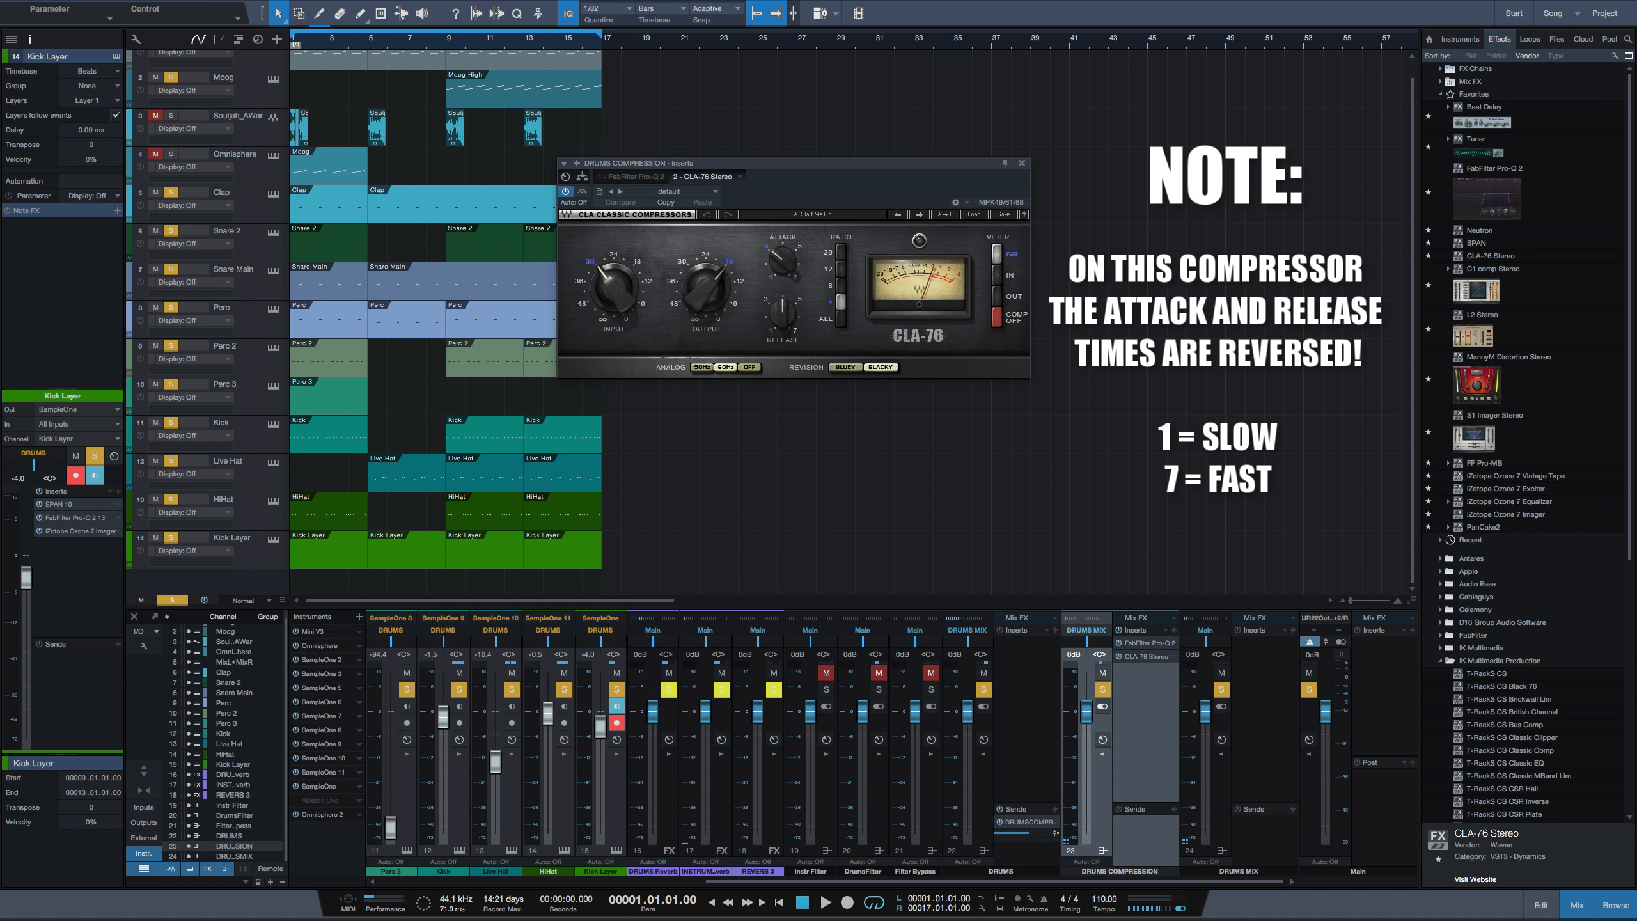
{"action": "left_click_drag", "start_coordinate": [783, 260], "coordinate": [783, 220]}
{"action": "left_click_drag", "start_coordinate": [783, 313], "coordinate": [783, 349]}
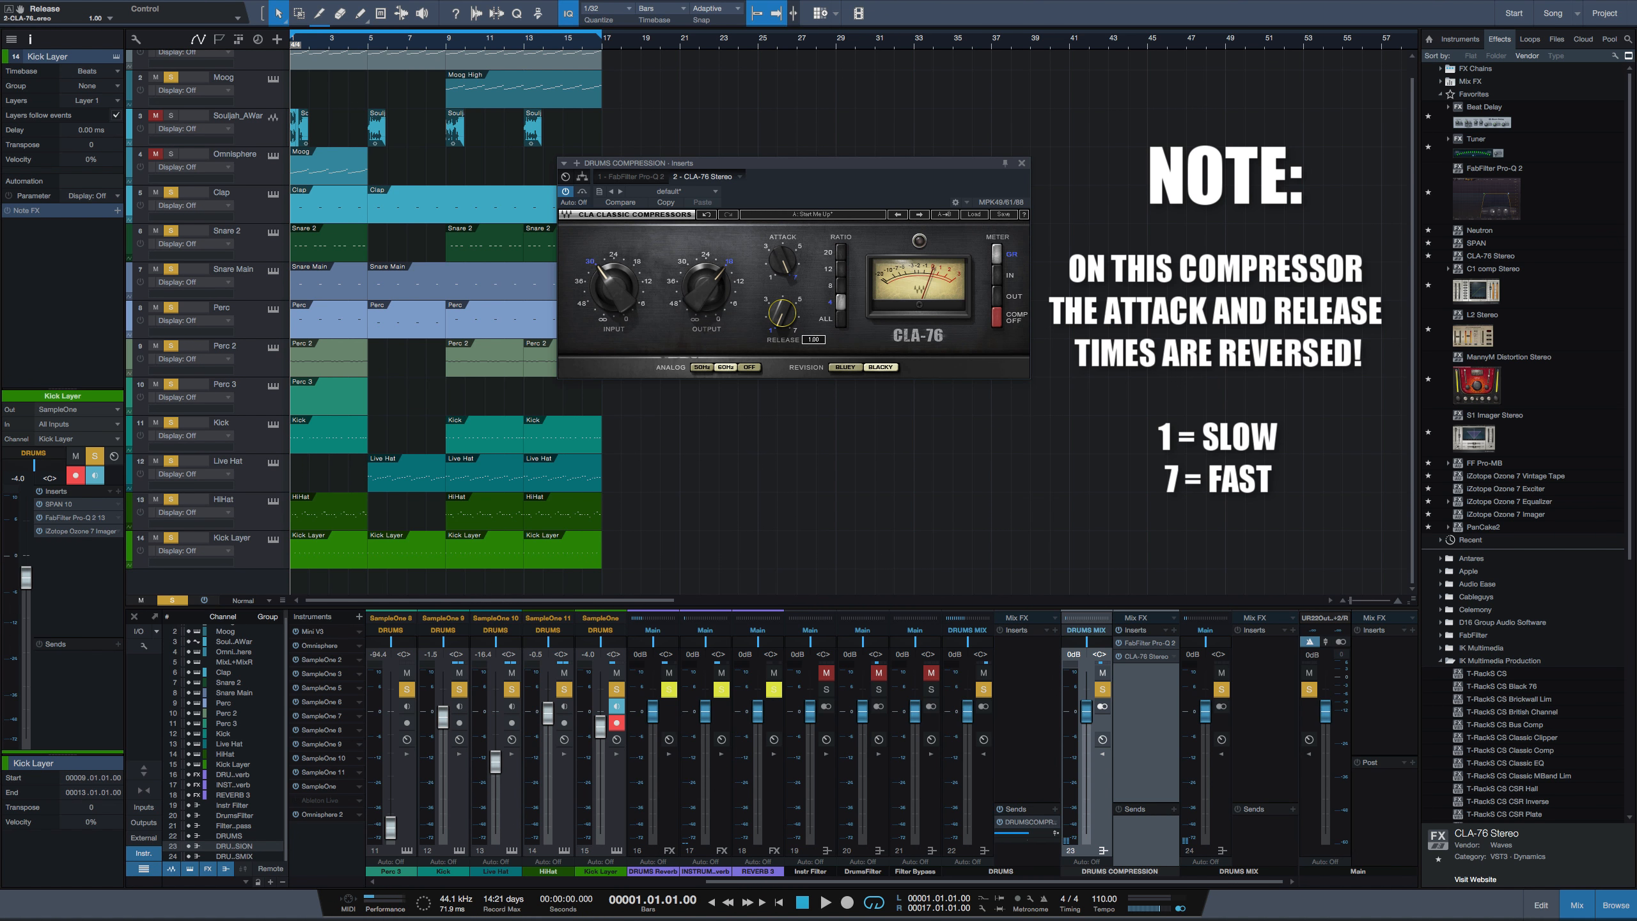
Set the CLA-76 ratio to 20 and its input to about -20.2, and audition the drums.
{"action": "left_click", "coordinate": [841, 252]}
{"action": "left_click_drag", "start_coordinate": [613, 288], "coordinate": [613, 242]}
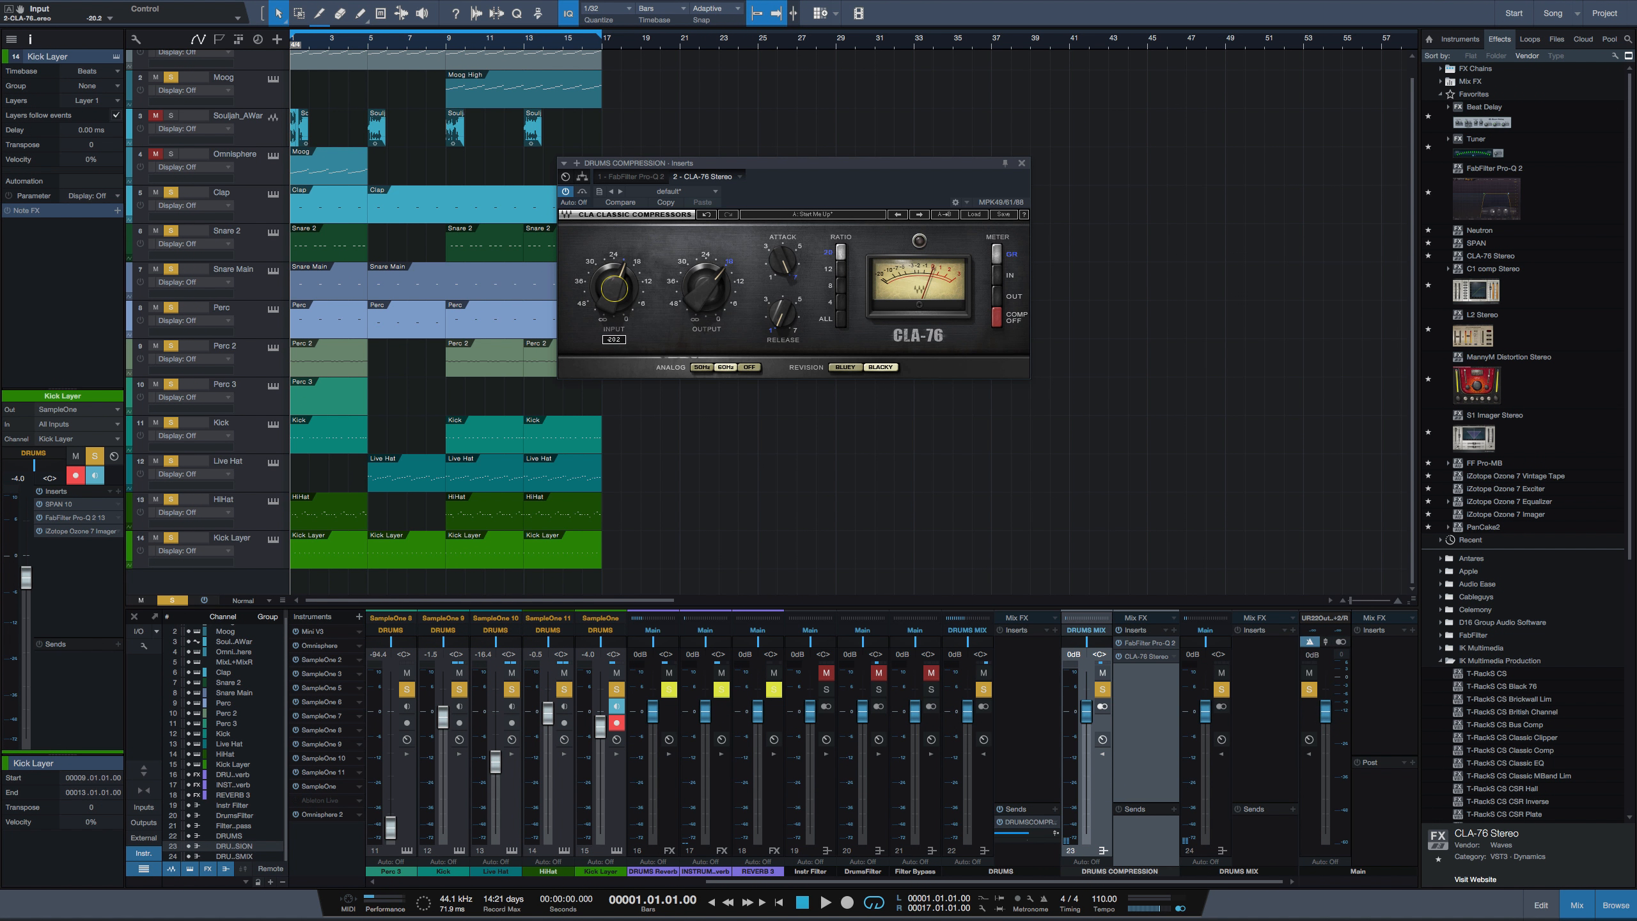
{"action": "key", "text": "space"}
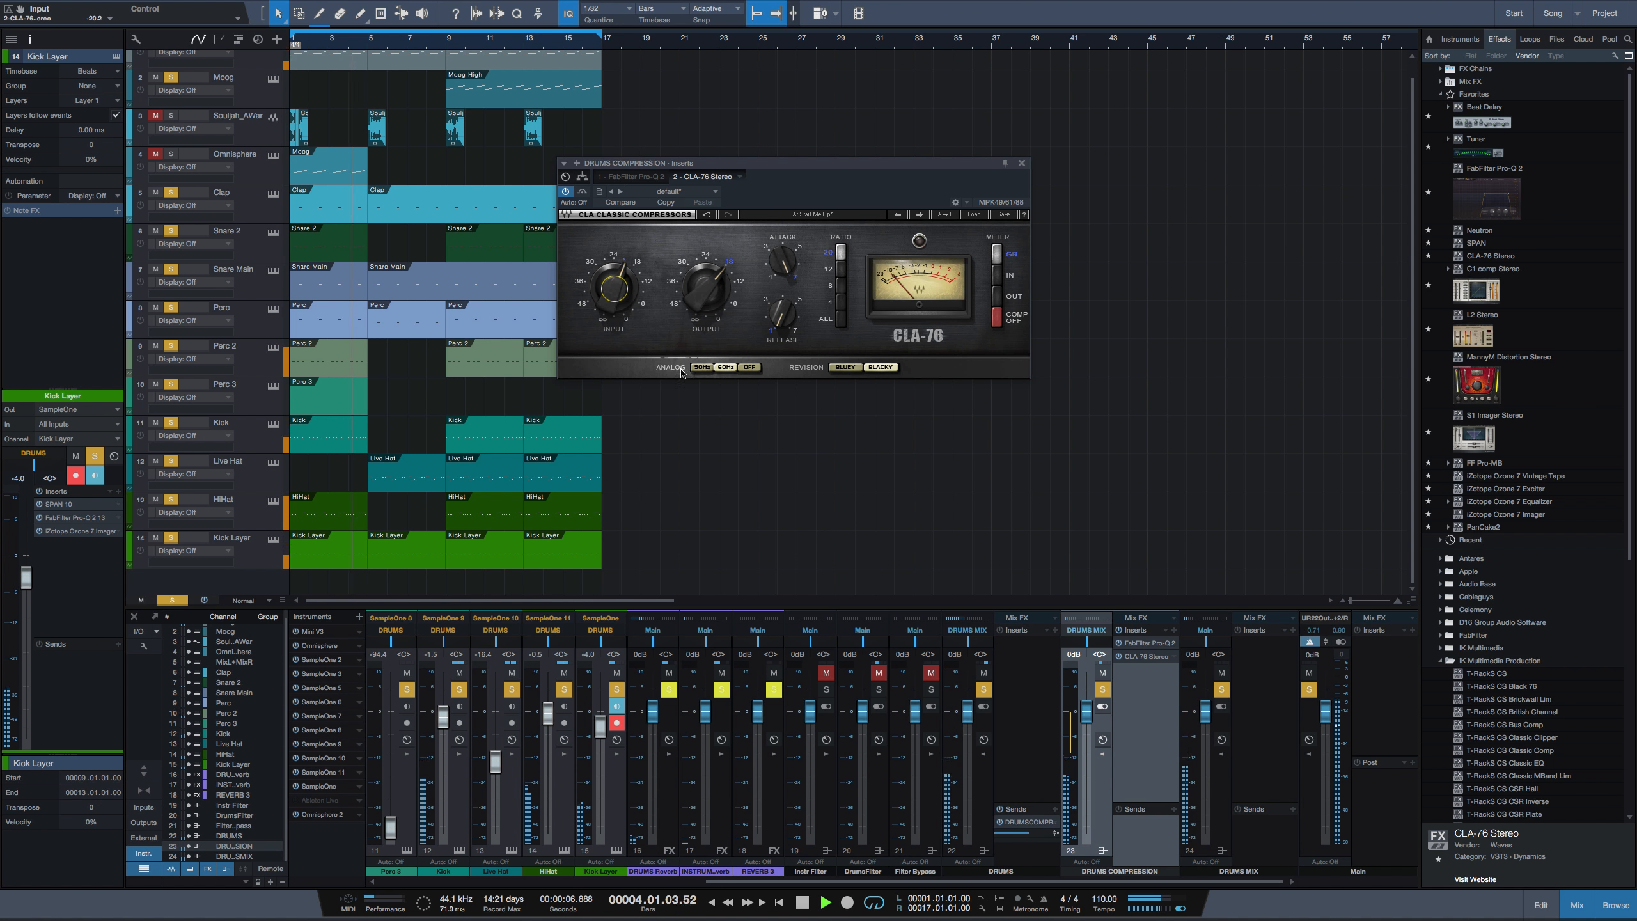
{"action": "key", "text": "space"}
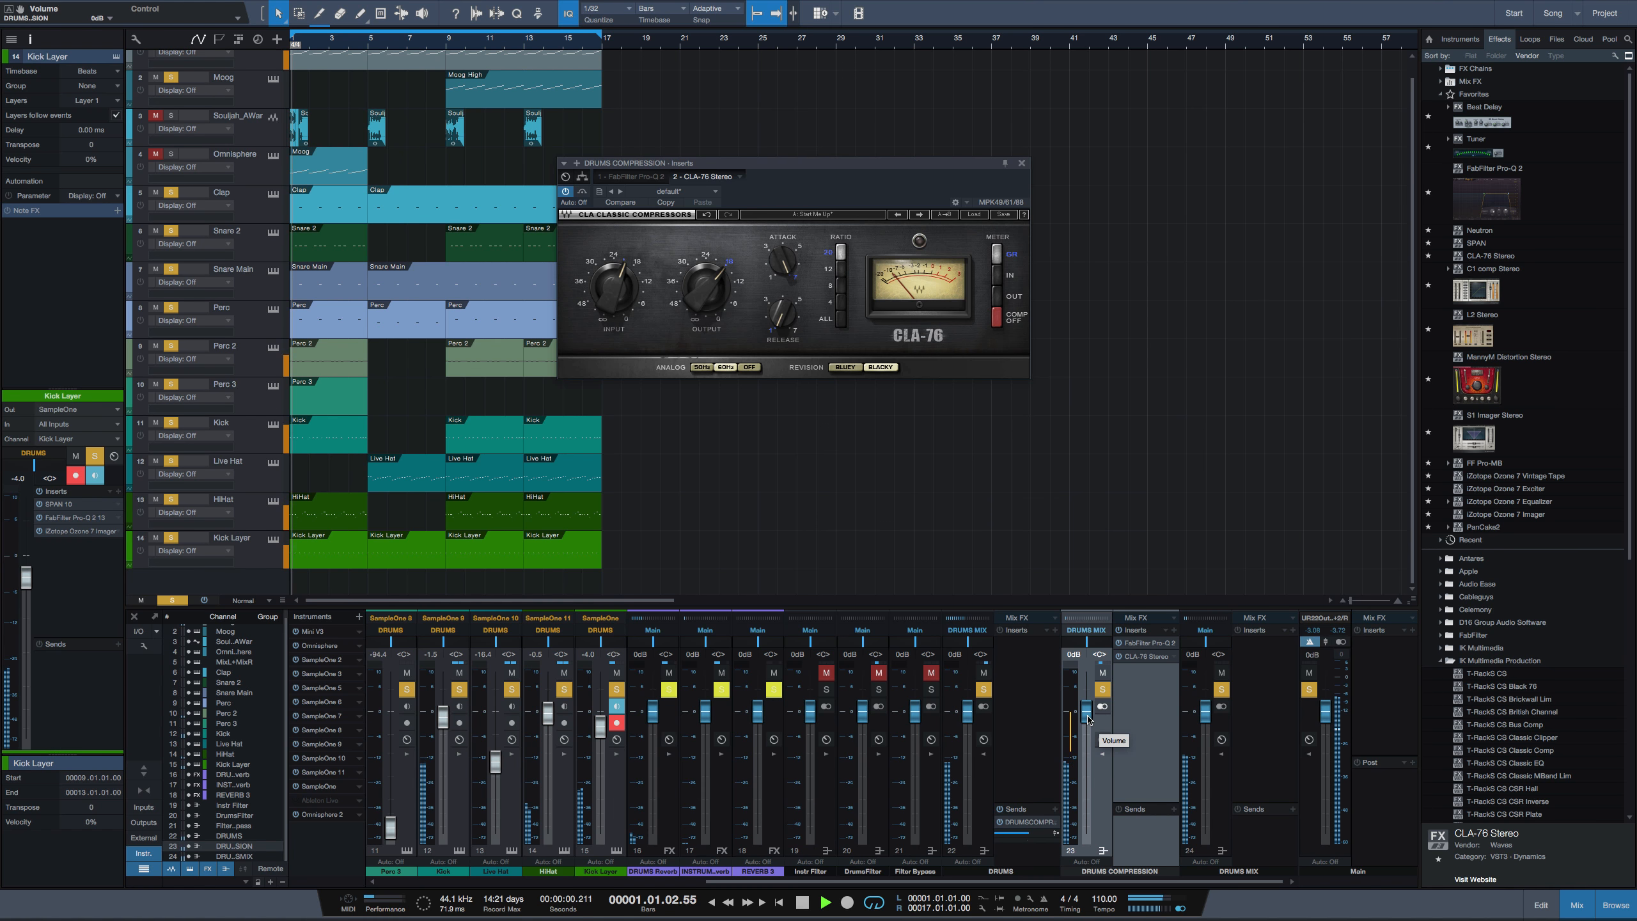
Pull the DRUMS COMPRESSION bus volume down and blend it back in to -10.1 dB while the drums play.
{"action": "left_click_drag", "start_coordinate": [1088, 721], "coordinate": [1088, 816]}
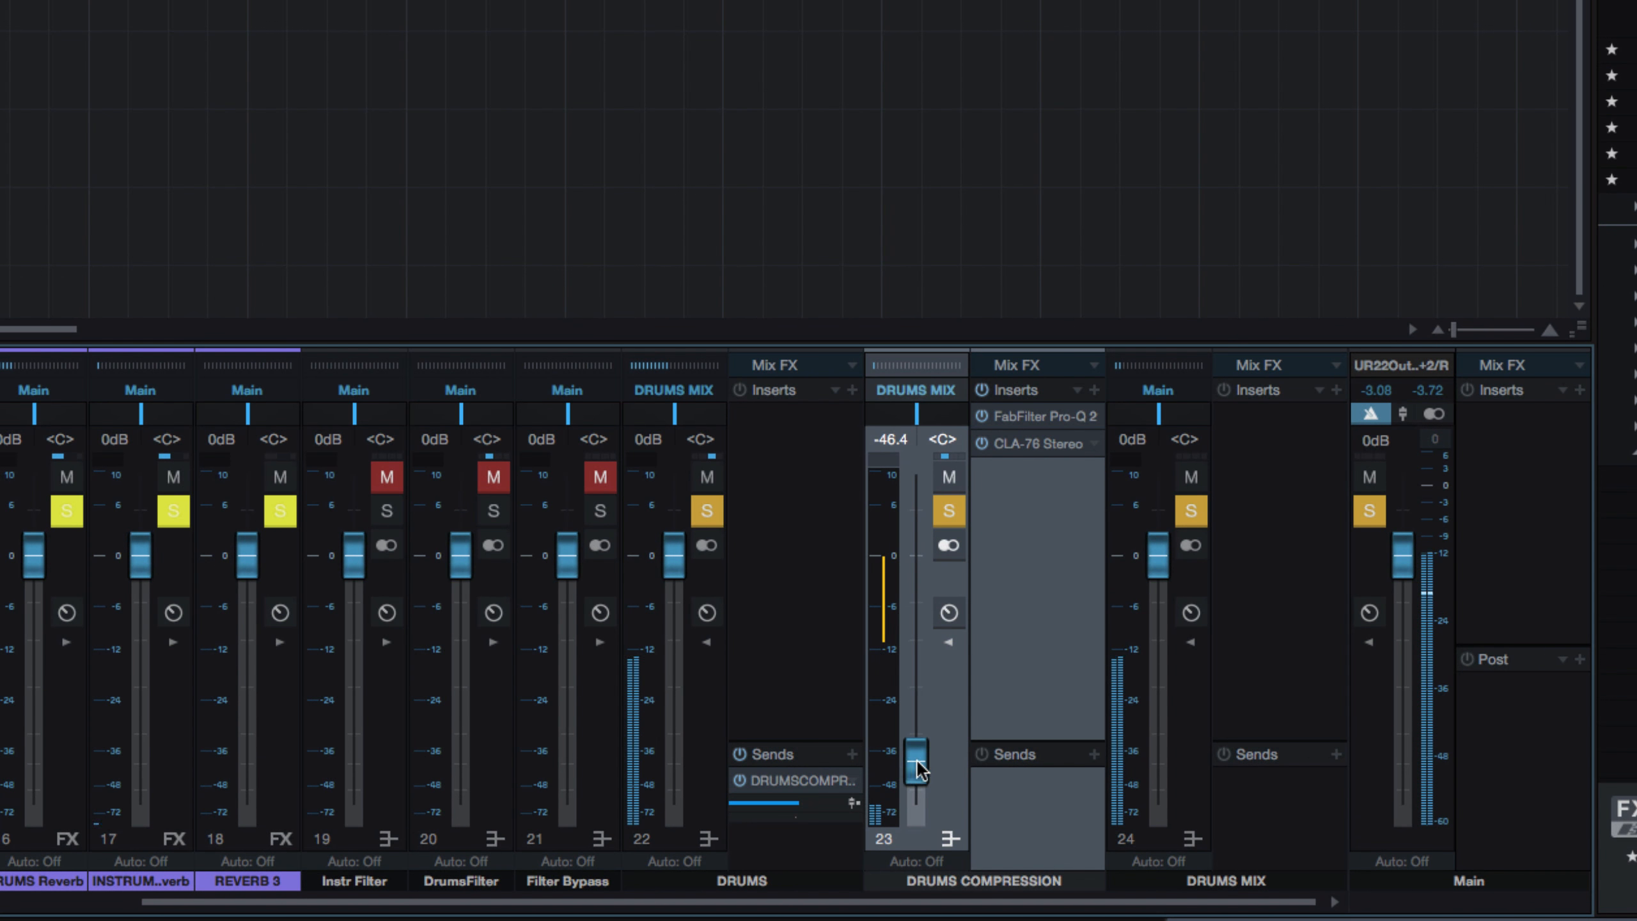
{"action": "left_click_drag", "start_coordinate": [918, 767], "coordinate": [919, 631]}
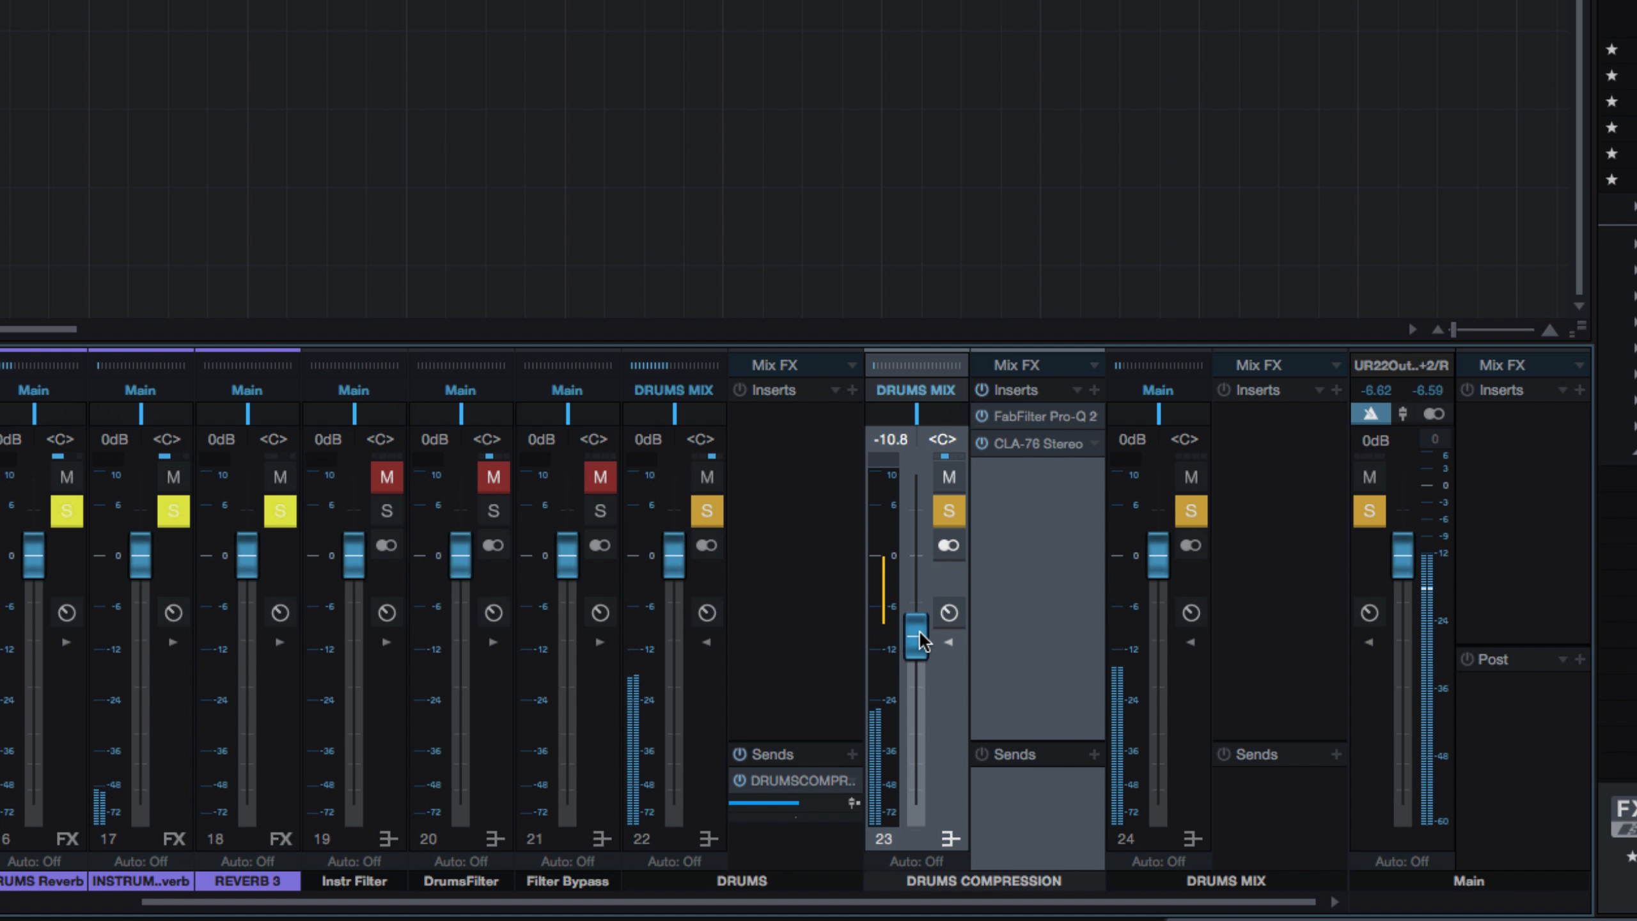
{"action": "left_click_drag", "start_coordinate": [918, 630], "coordinate": [918, 629]}
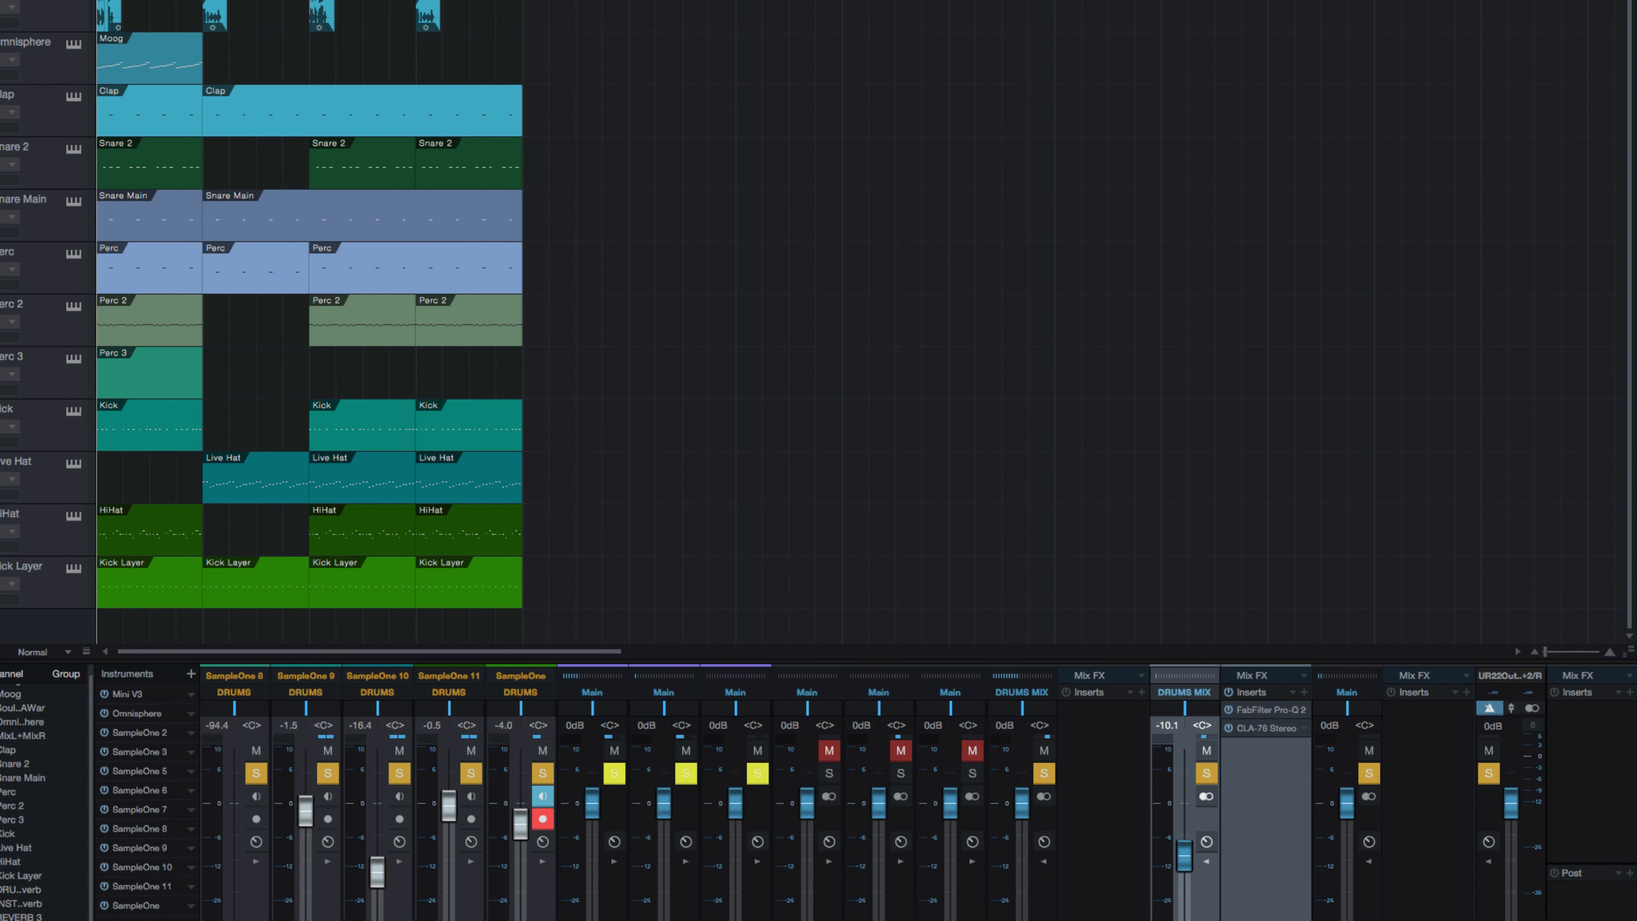
Insert MannyM Distortion Stereo on the DRUMS bus and set it up with the Fatner preset at a reduced drive.
{"action": "left_click_drag", "start_coordinate": [1575, 484], "coordinate": [1096, 759]}
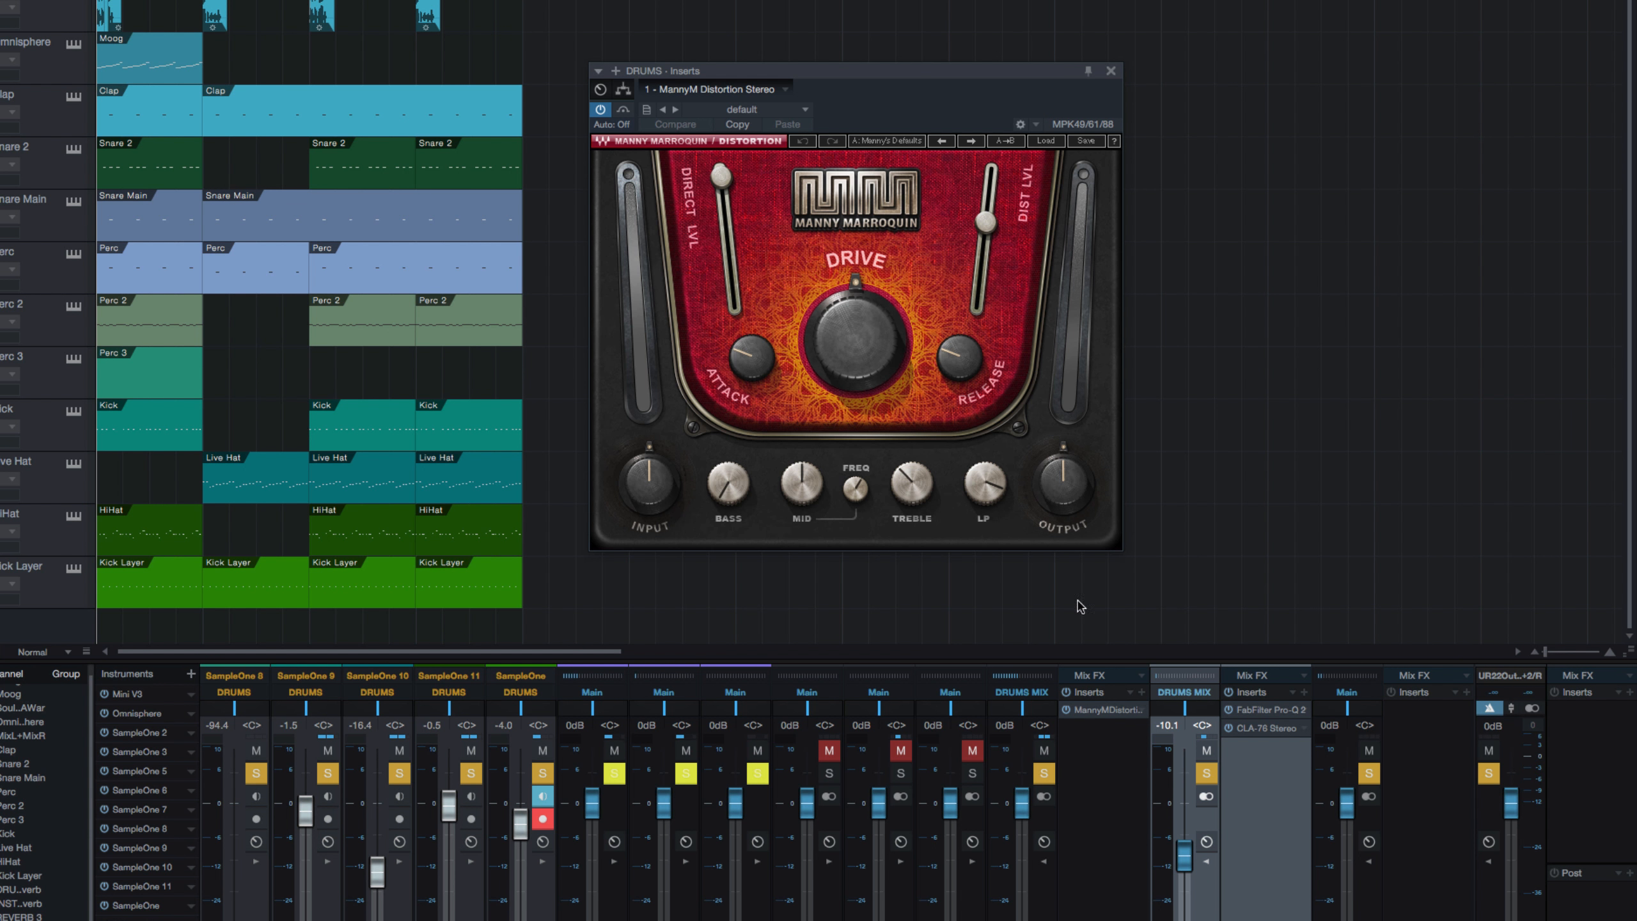
{"action": "left_click_drag", "start_coordinate": [996, 71], "coordinate": [1002, 31]}
{"action": "left_click", "coordinate": [1048, 102]}
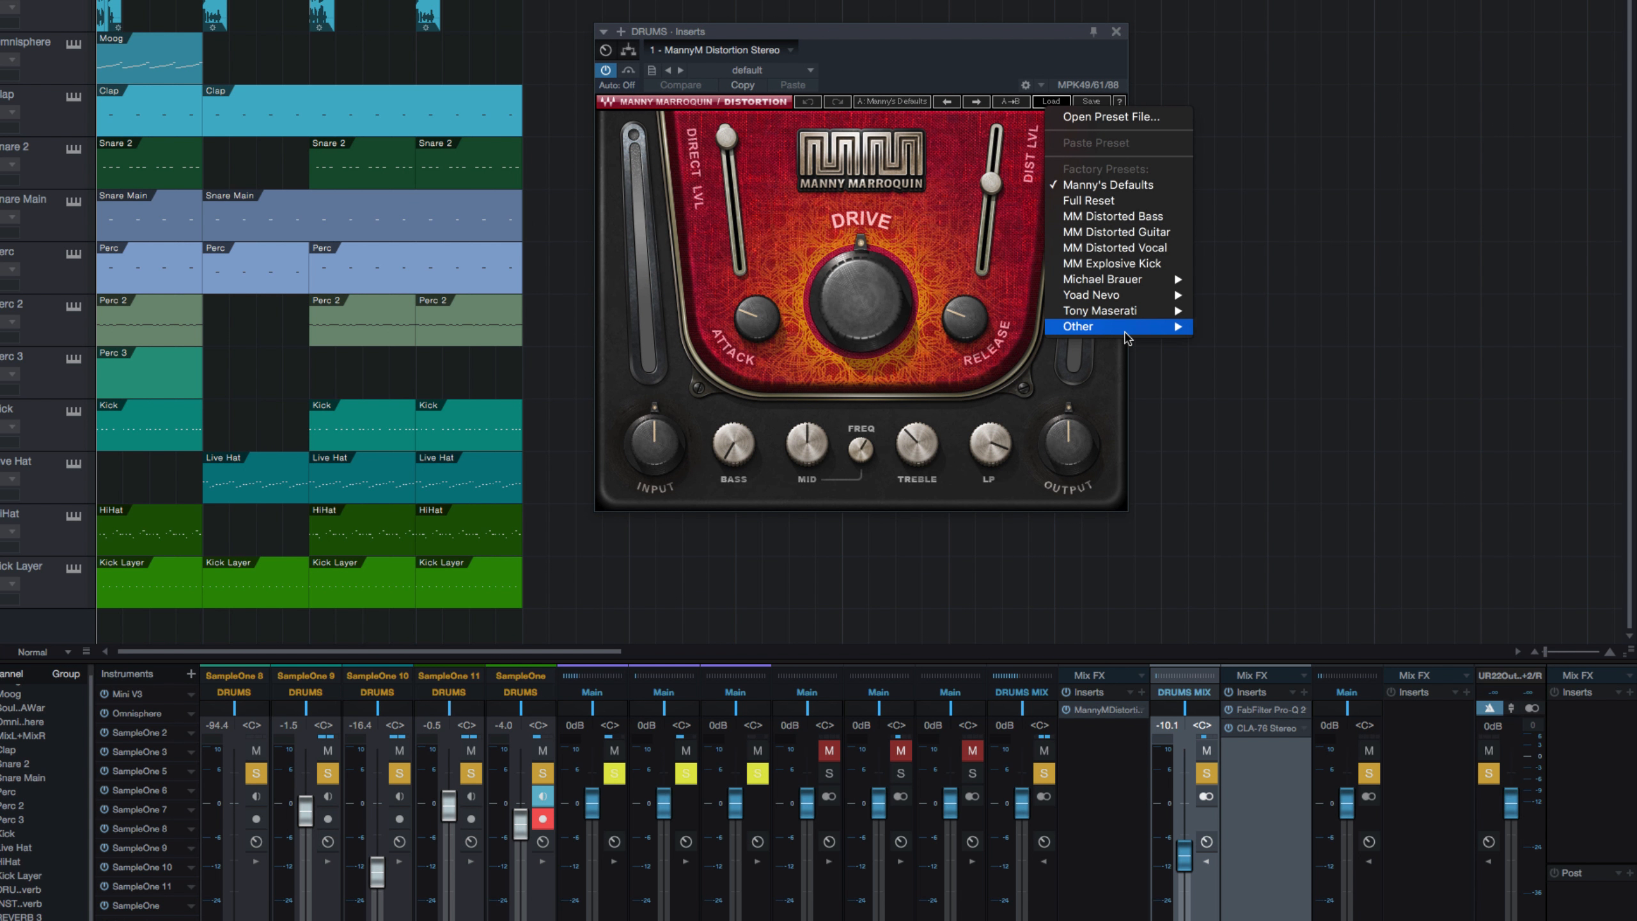
{"action": "mouse_move", "coordinate": [1147, 326]}
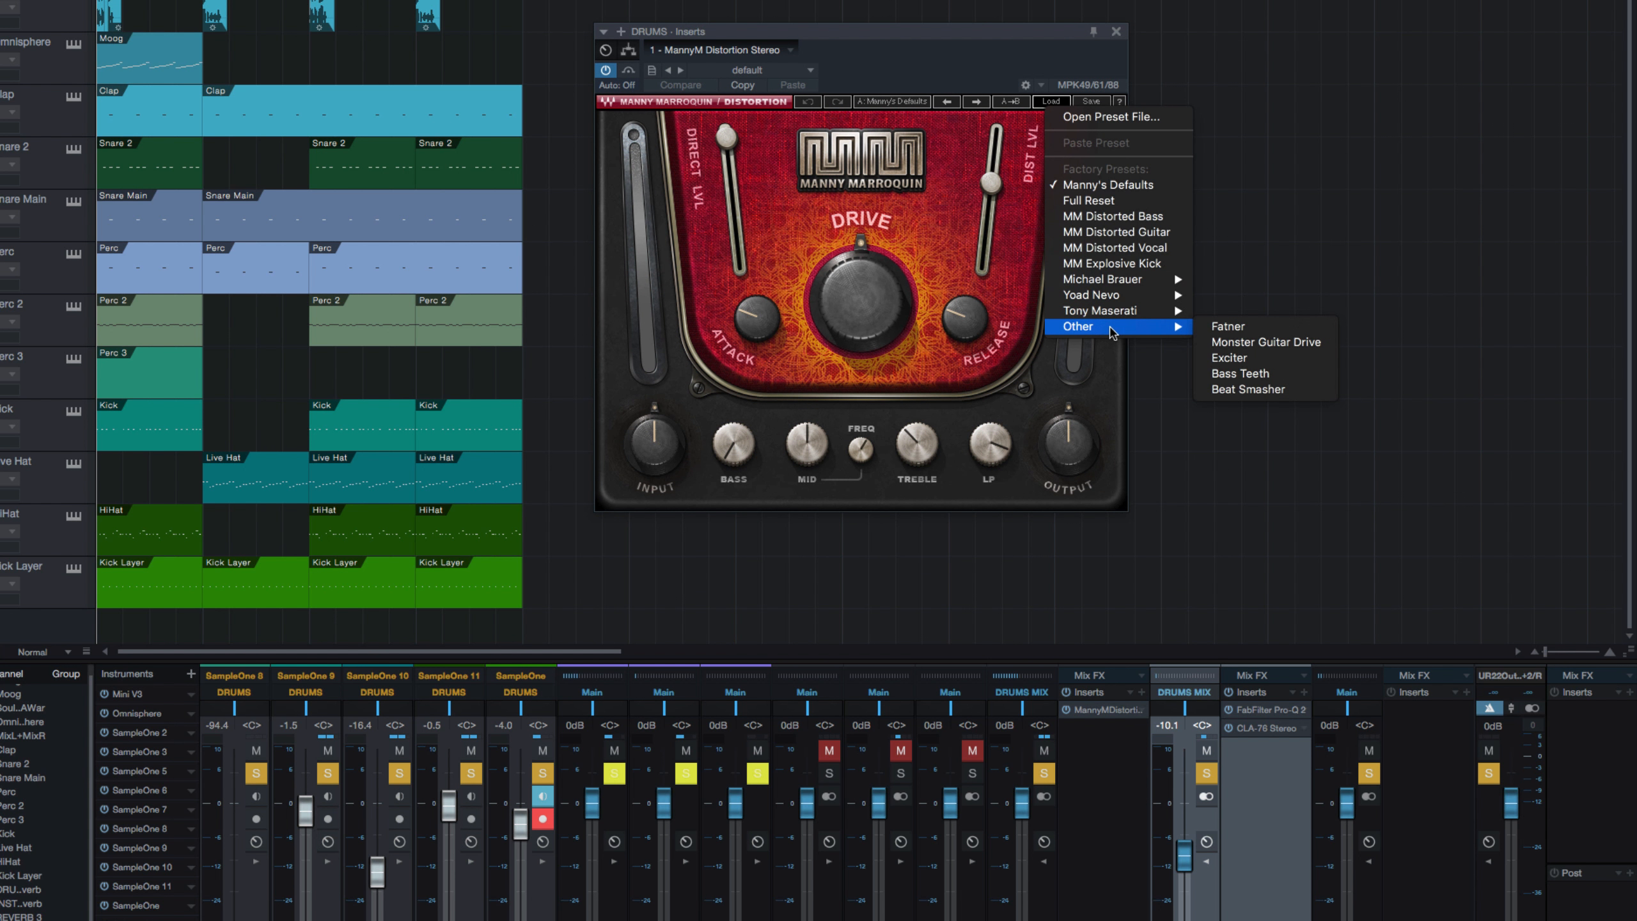
{"action": "left_click", "coordinate": [1245, 330]}
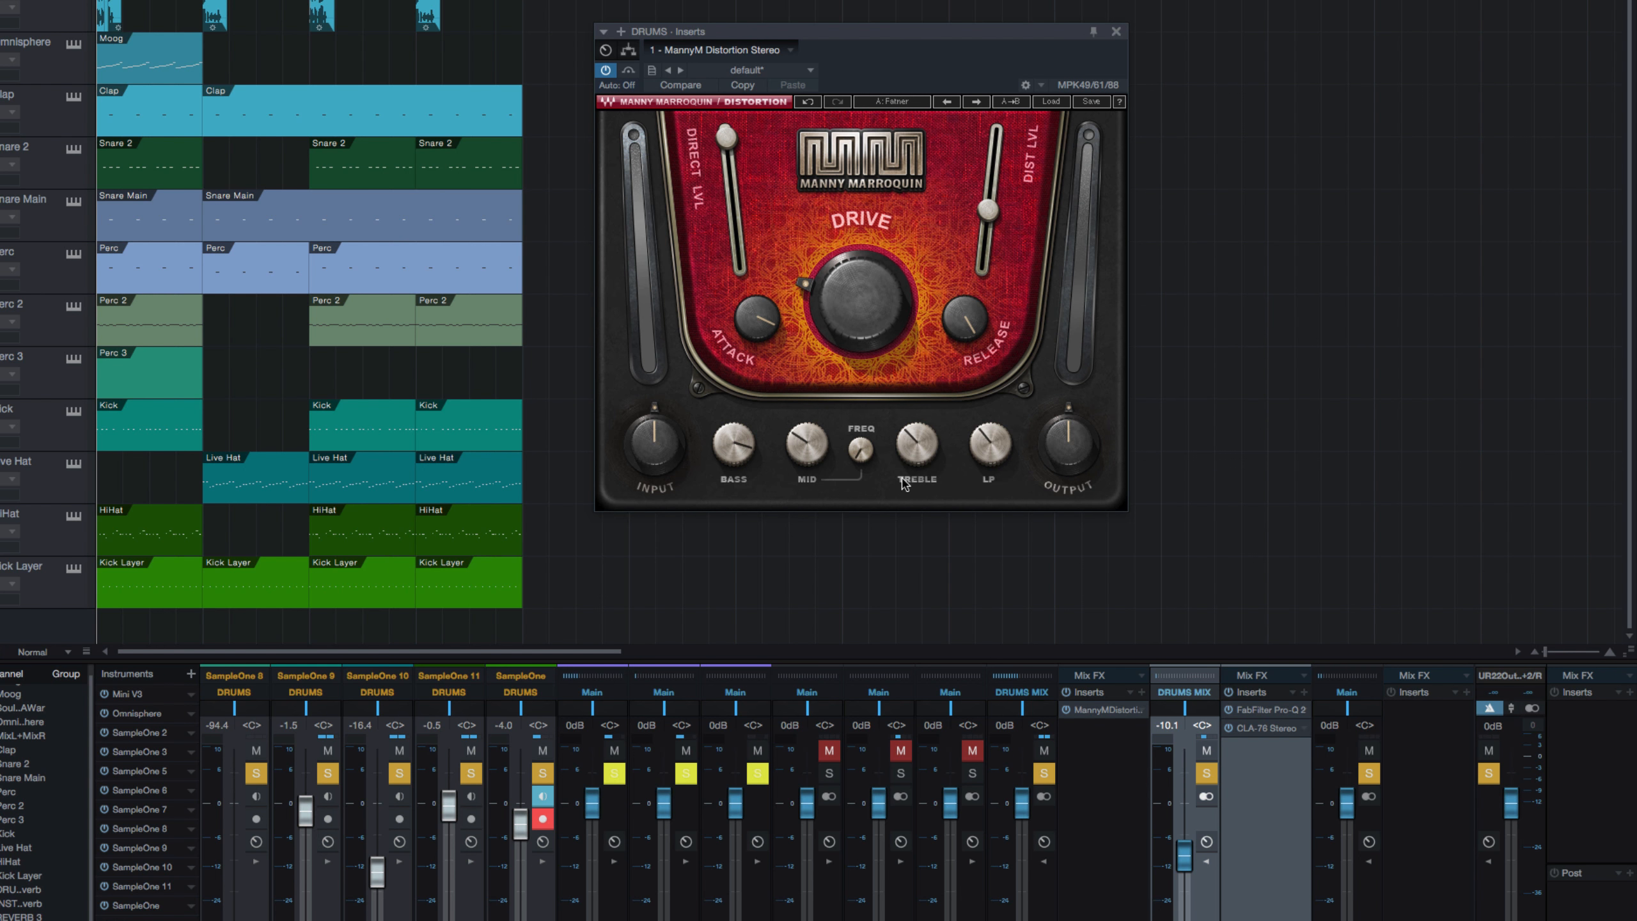
{"action": "left_click_drag", "start_coordinate": [861, 300], "coordinate": [861, 333]}
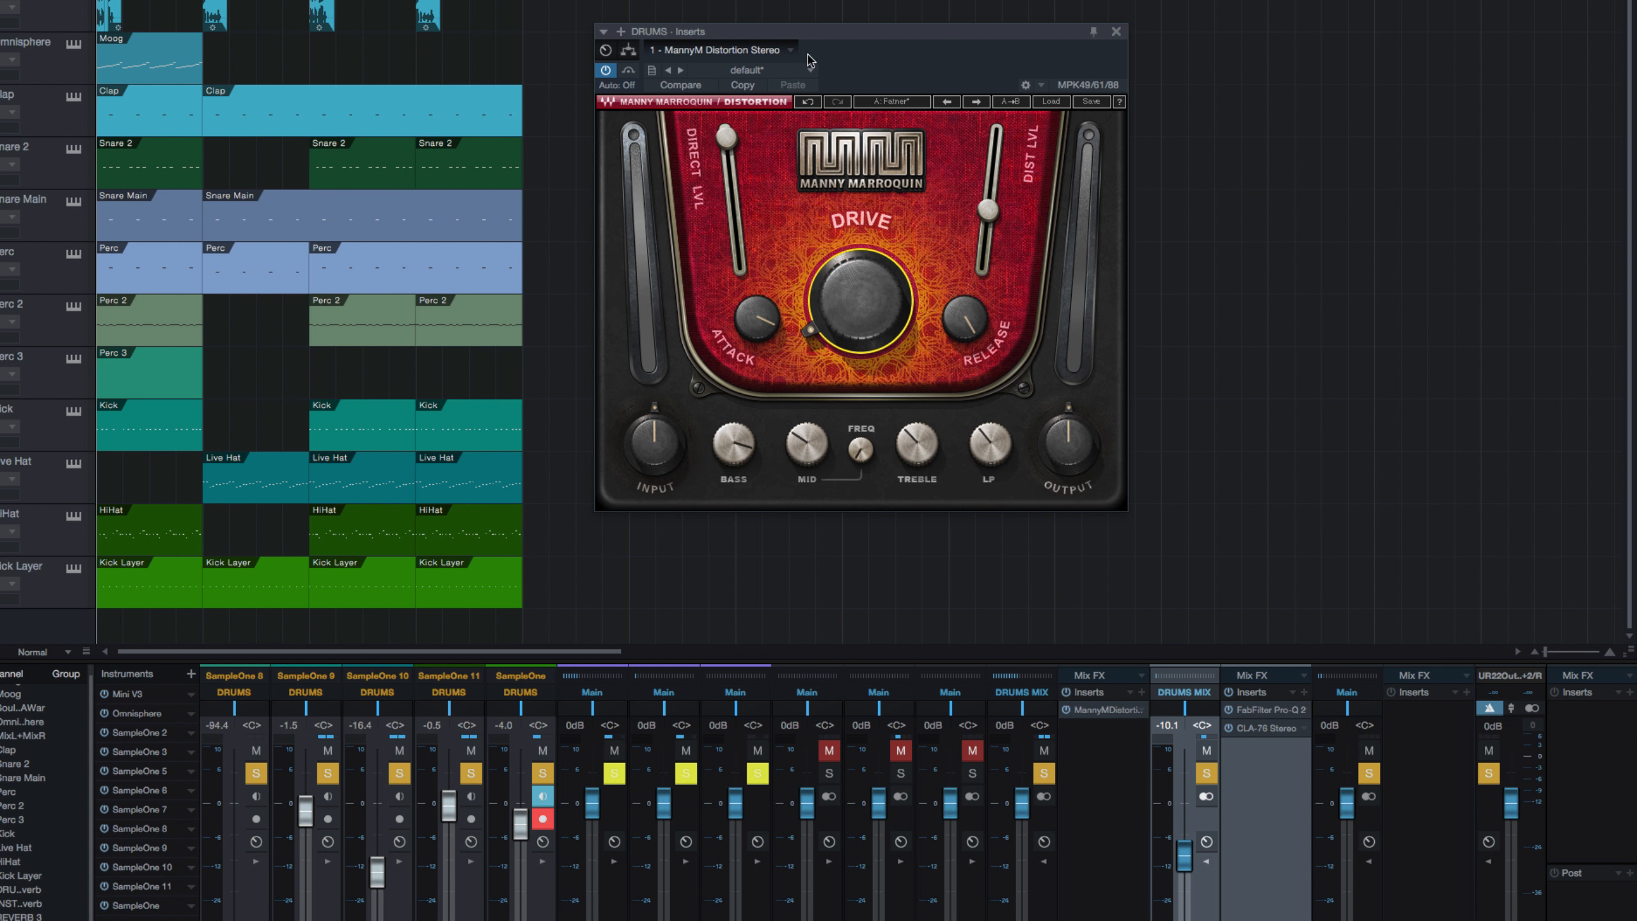
Compare the drum playback with the MannyM Distortion on the DRUMS bus bypassed and active.
{"action": "left_click", "coordinate": [606, 71]}
{"action": "key", "text": "space"}
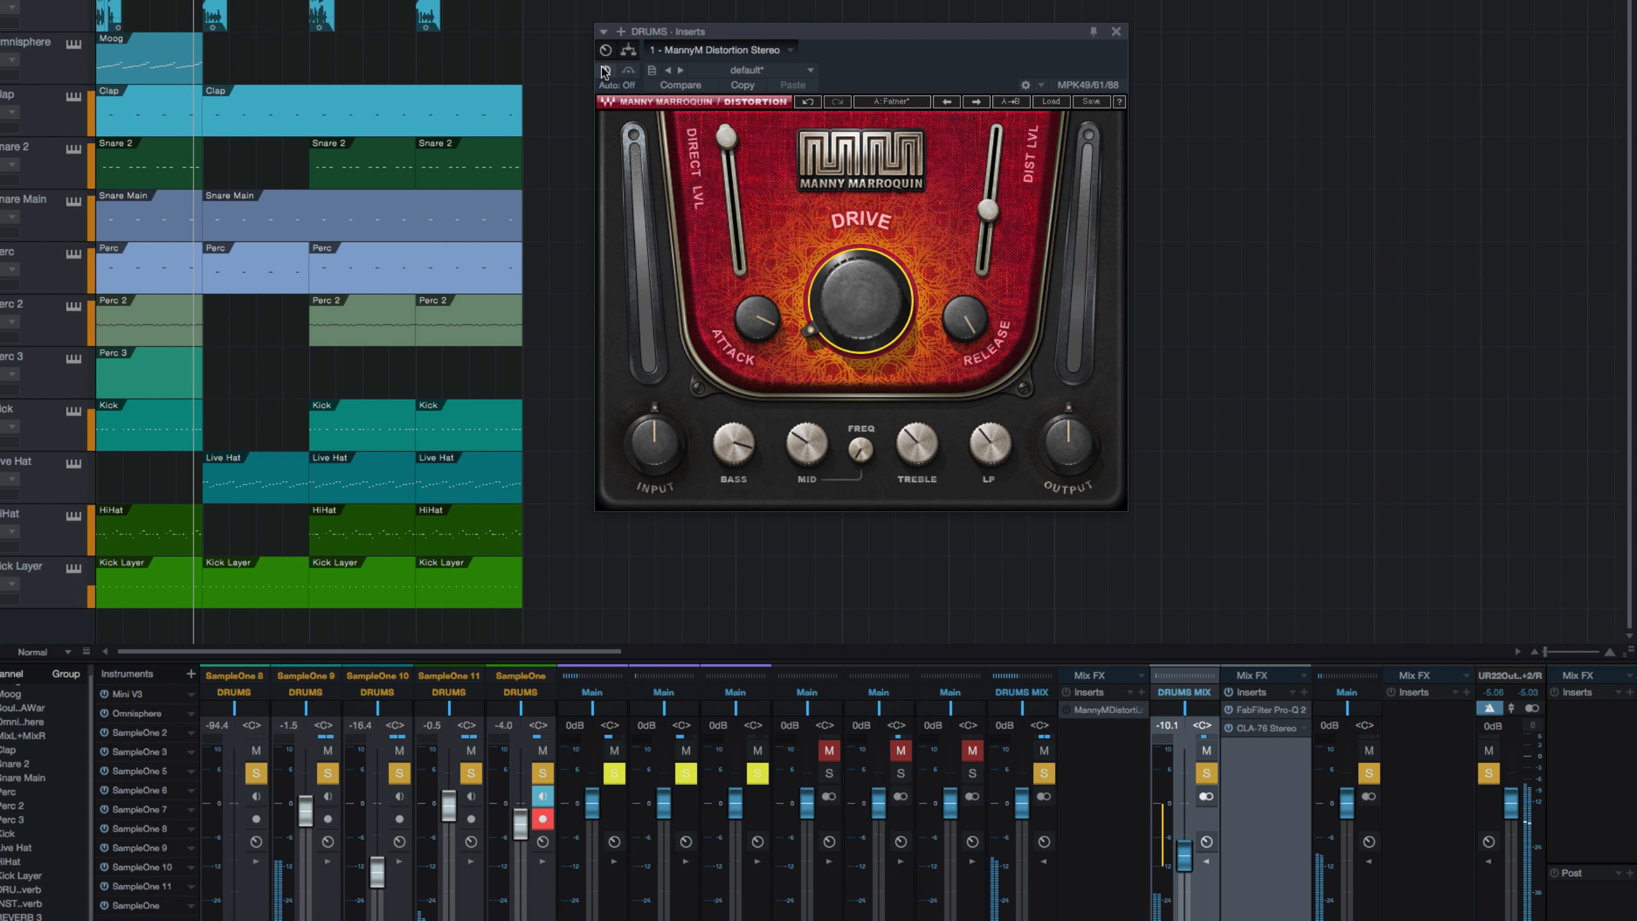
{"action": "key", "text": "space"}
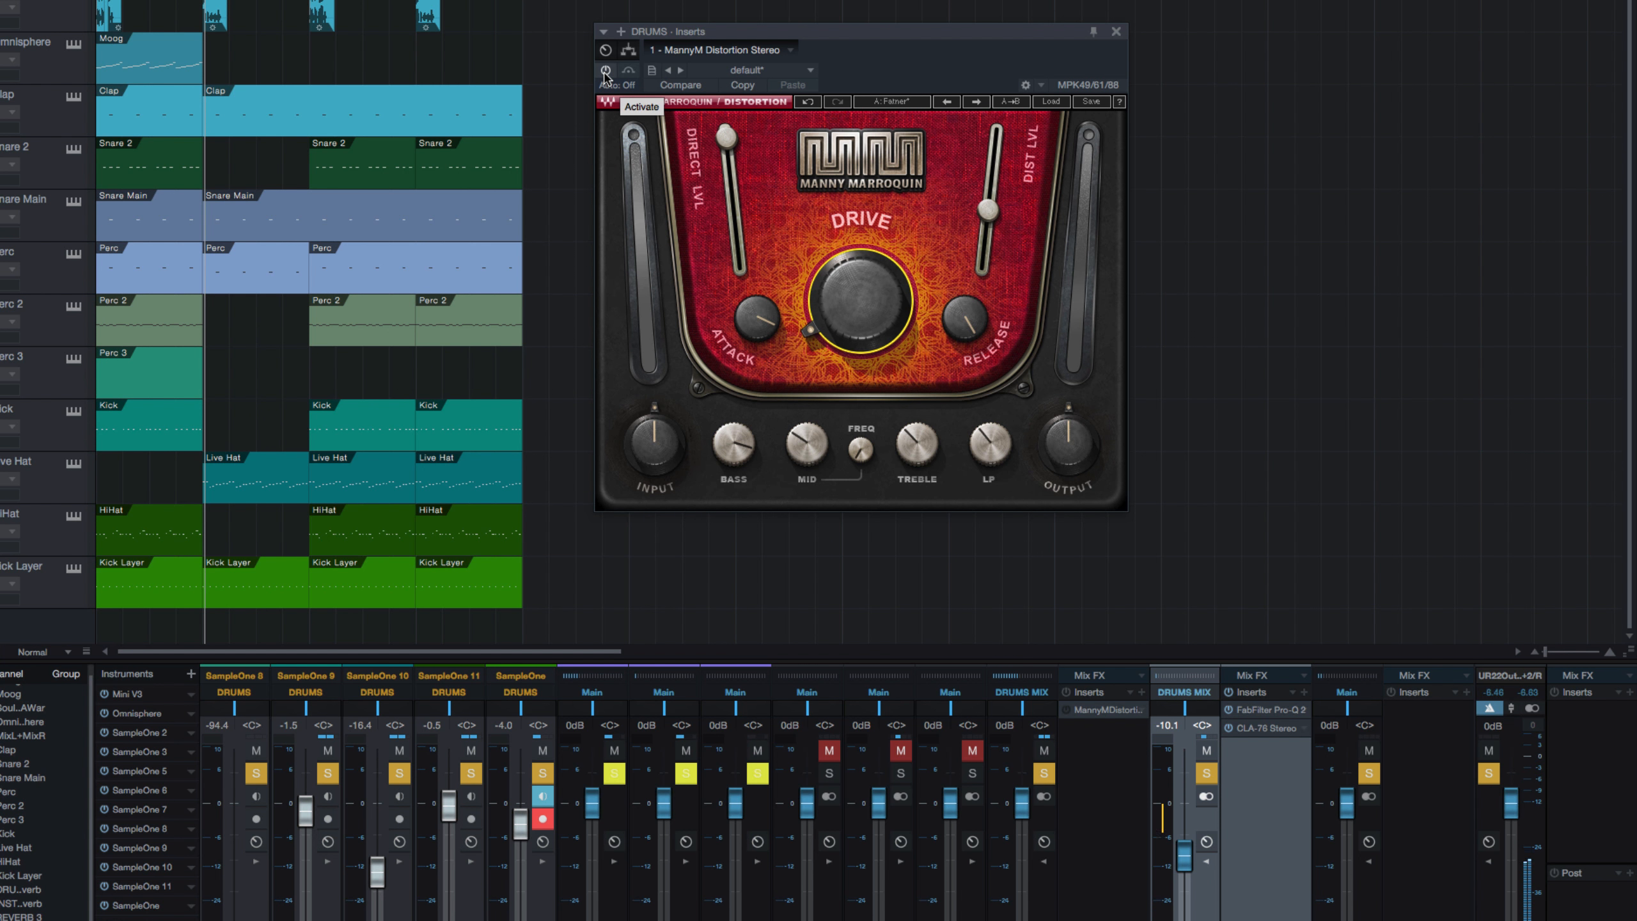
{"action": "left_click", "coordinate": [605, 71]}
{"action": "key", "text": "space"}
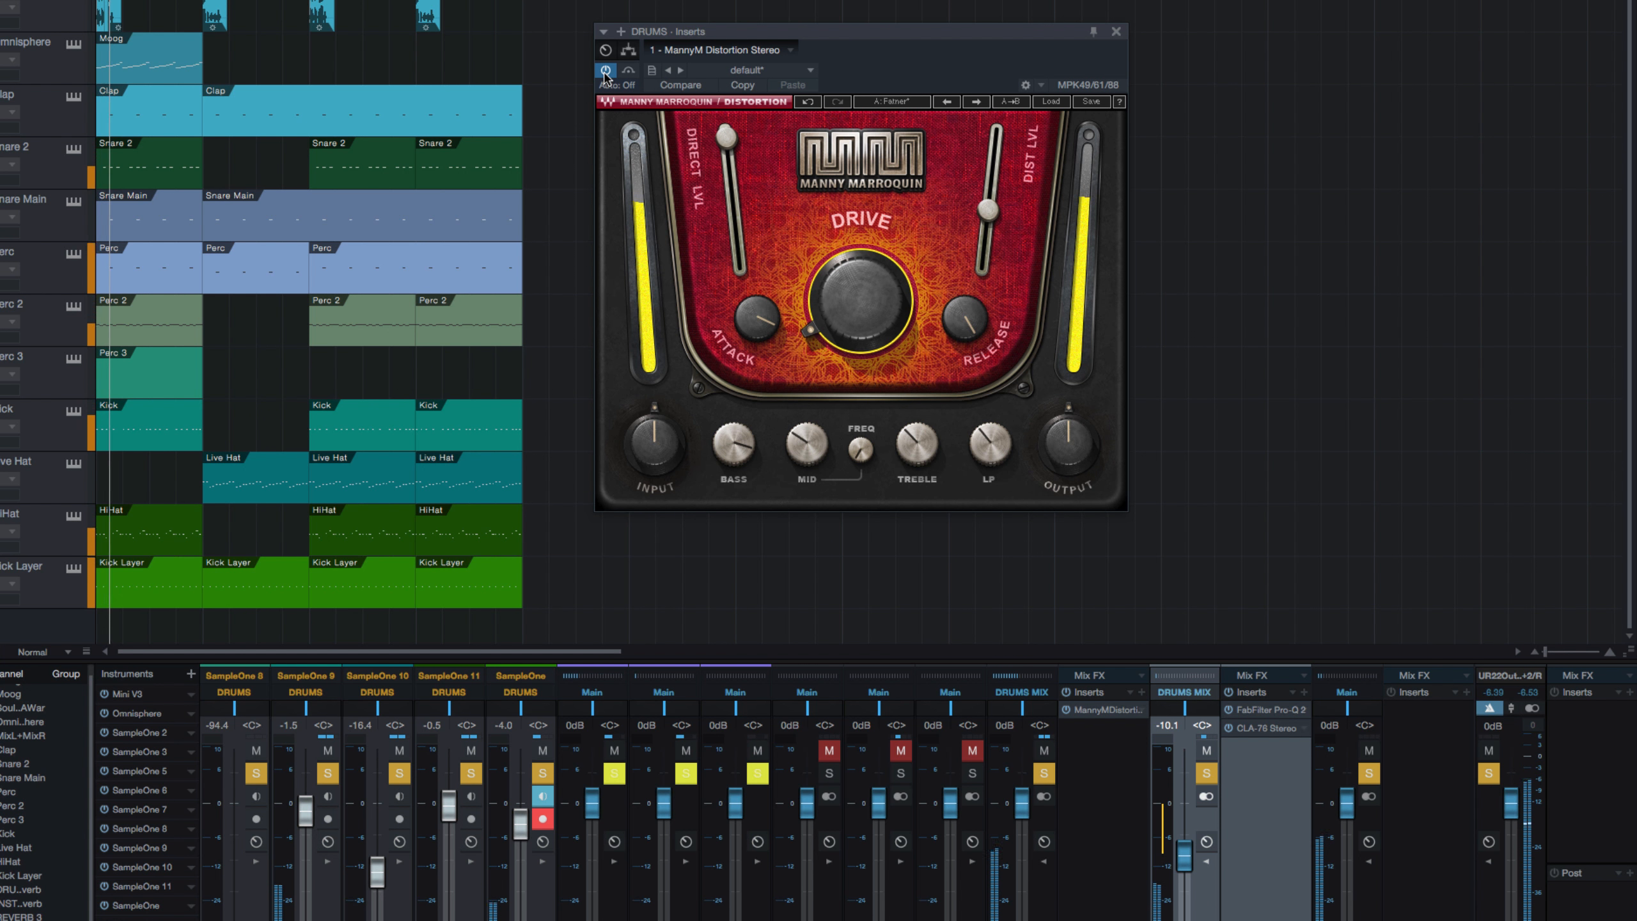